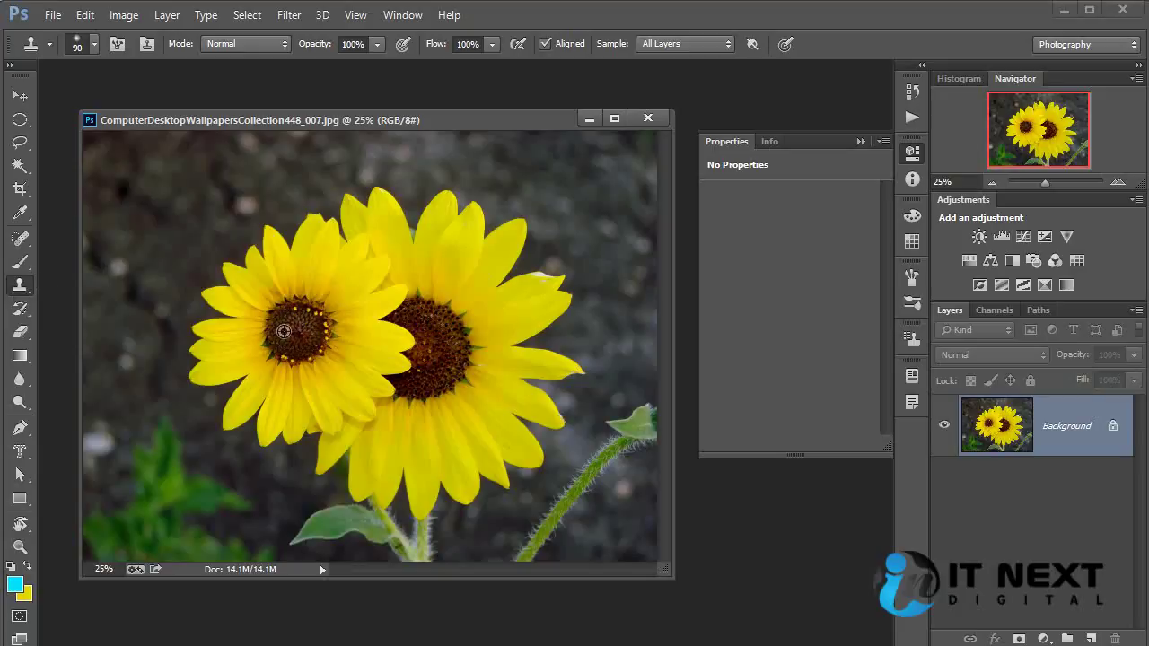
Try a short Clone Stamp stroke on the dark background near the sunflower photo's upper-left corner and undo it.
{"action": "left_click", "coordinate": [20, 238]}
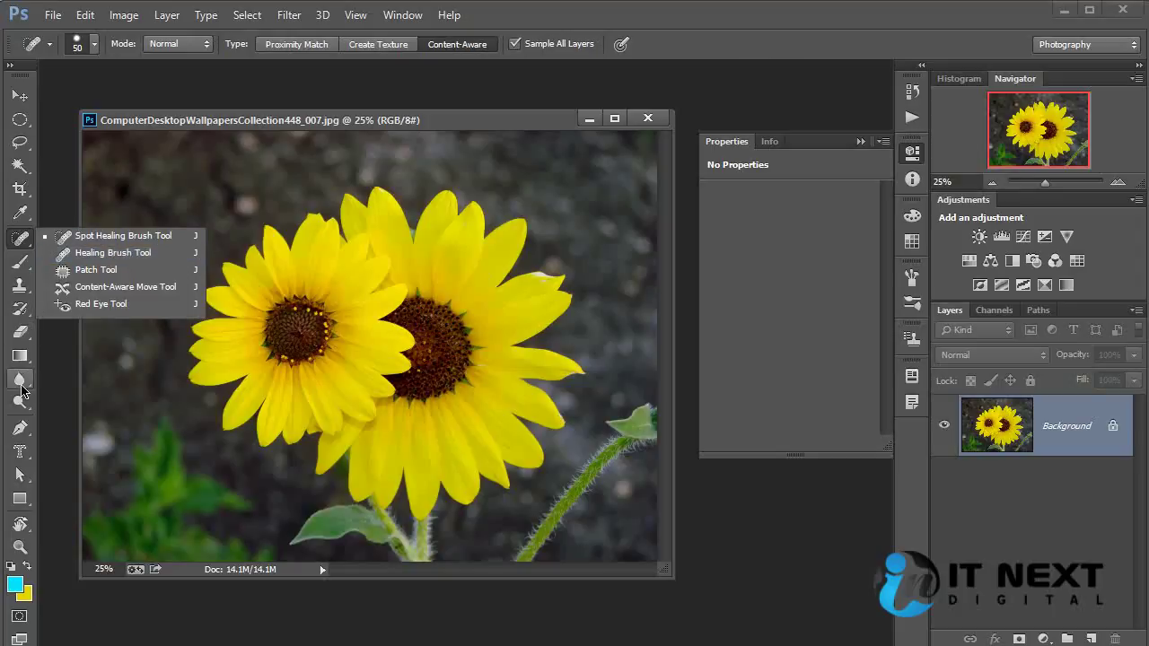
{"action": "left_click", "coordinate": [20, 285]}
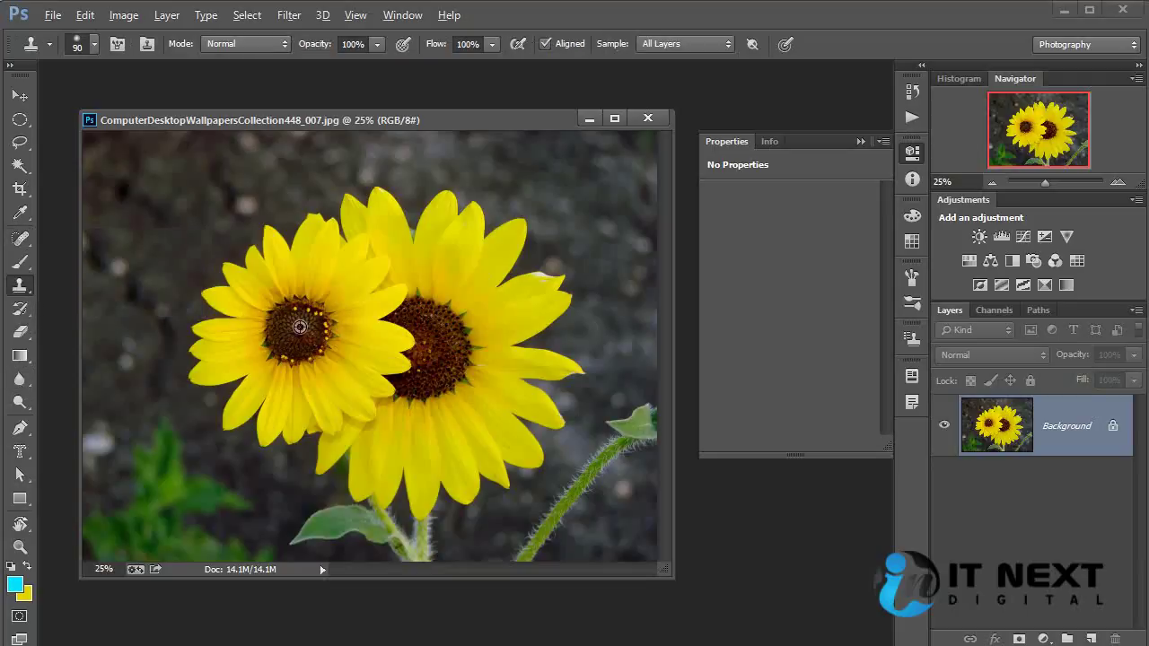
{"action": "mouse_move", "coordinate": [172, 191]}
{"action": "left_mouse_down"}
{"action": "mouse_move", "coordinate": [175, 156]}
{"action": "mouse_move", "coordinate": [157, 161]}
{"action": "mouse_move", "coordinate": [219, 161]}
{"action": "mouse_move", "coordinate": [205, 196]}
{"action": "mouse_move", "coordinate": [149, 241]}
{"action": "mouse_move", "coordinate": [101, 205]}
{"action": "mouse_move", "coordinate": [158, 207]}
{"action": "mouse_move", "coordinate": [233, 179]}
{"action": "mouse_move", "coordinate": [184, 193]}
{"action": "left_mouse_up"}
{"action": "key", "text": "ctrl+z"}
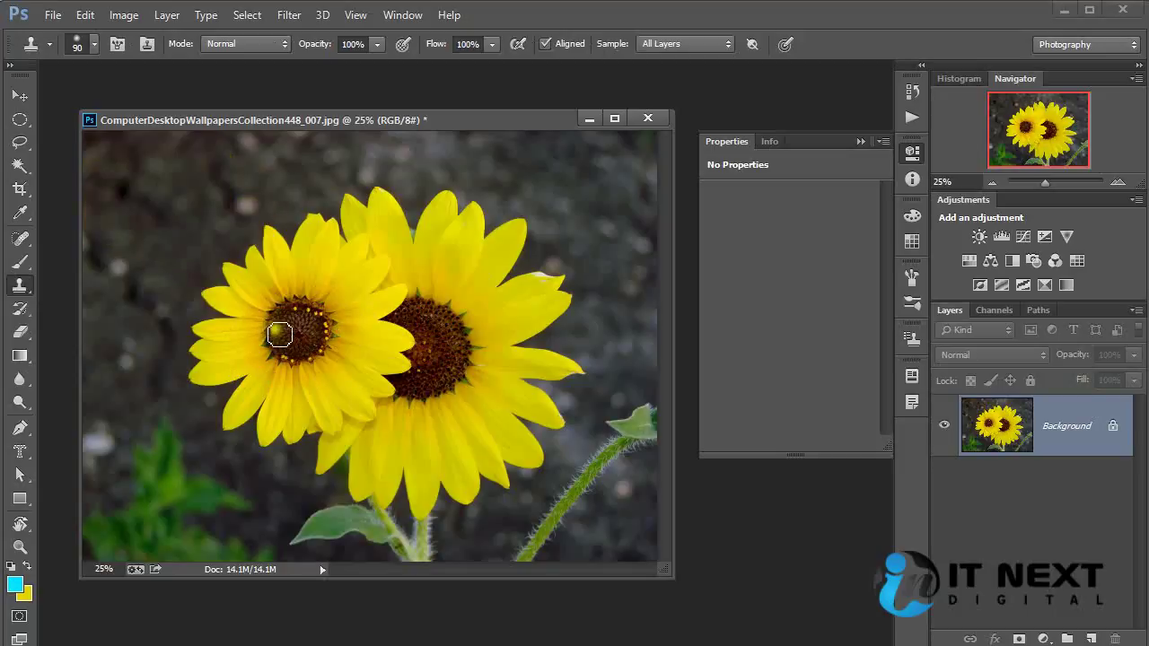
Enlarge the Clone Stamp brush to 900 and clone the smaller sunflower into the photo's upper-left corner.
{"action": "key", "text": "]"}
{"action": "key", "text": "]"}
{"action": "key", "text": "]"}
{"action": "key", "text": "]"}
{"action": "key", "text": "]"}
{"action": "key", "text": "]"}
{"action": "key", "text": "]"}
{"action": "key", "text": "]"}
{"action": "key", "text": "]"}
{"action": "key", "text": "]"}
{"action": "key", "text": "]"}
{"action": "key", "text": "]"}
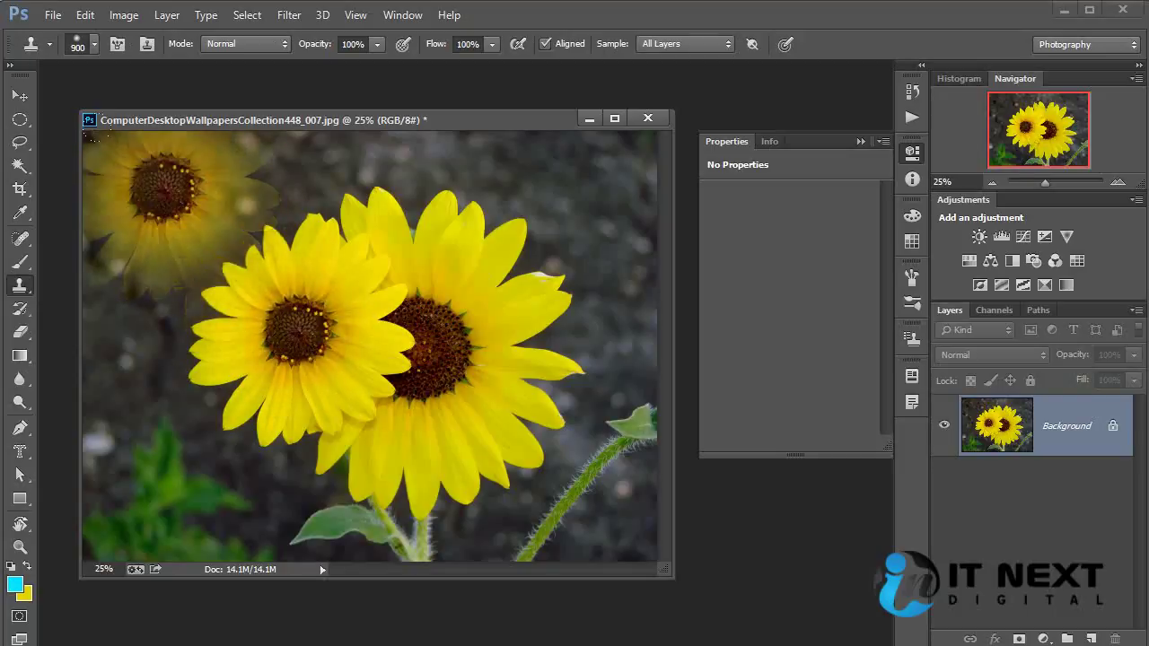
{"action": "mouse_move", "coordinate": [134, 161]}
{"action": "left_mouse_down"}
{"action": "mouse_move", "coordinate": [207, 229]}
{"action": "mouse_move", "coordinate": [215, 256]}
{"action": "mouse_move", "coordinate": [286, 152]}
{"action": "left_mouse_up"}
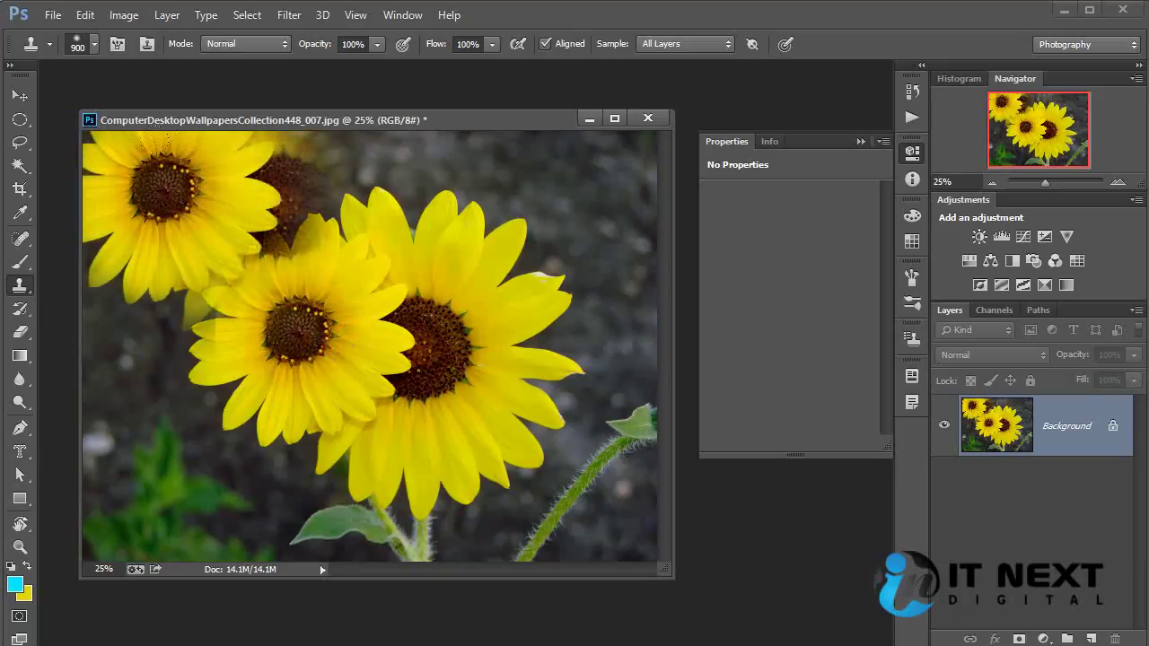
Undo the sunflower clone and close the photo without saving.
{"action": "key", "text": "ctrl+z"}
{"action": "left_click", "coordinate": [647, 118]}
{"action": "left_click", "coordinate": [577, 264]}
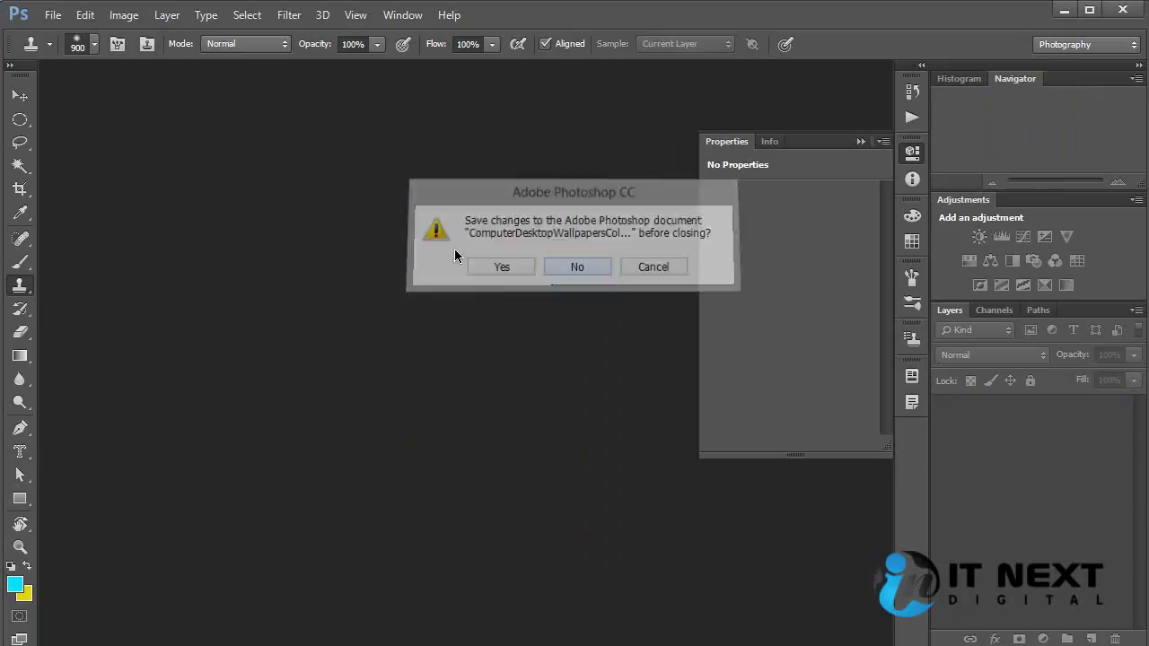
Open the portrait ELV#020-056.JPG from the CC folder.
{"action": "key", "text": "ctrl+o"}
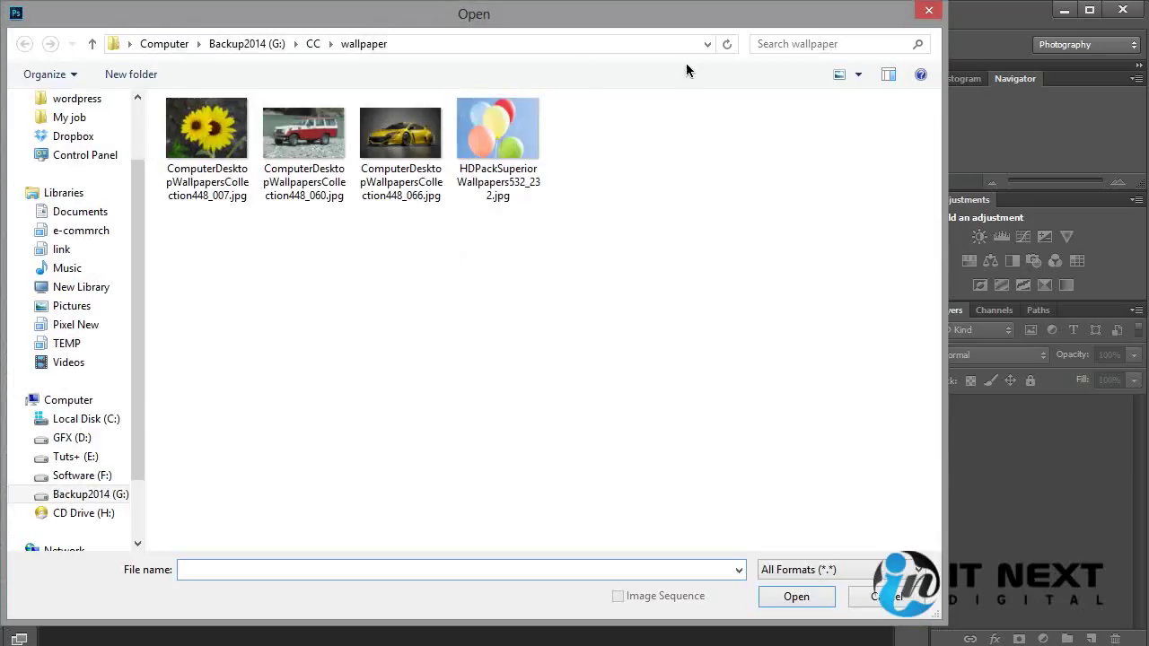
{"action": "left_click", "coordinate": [312, 43]}
{"action": "left_click_drag", "start_coordinate": [940, 208], "coordinate": [937, 402]}
{"action": "double_click", "coordinate": [808, 418]}
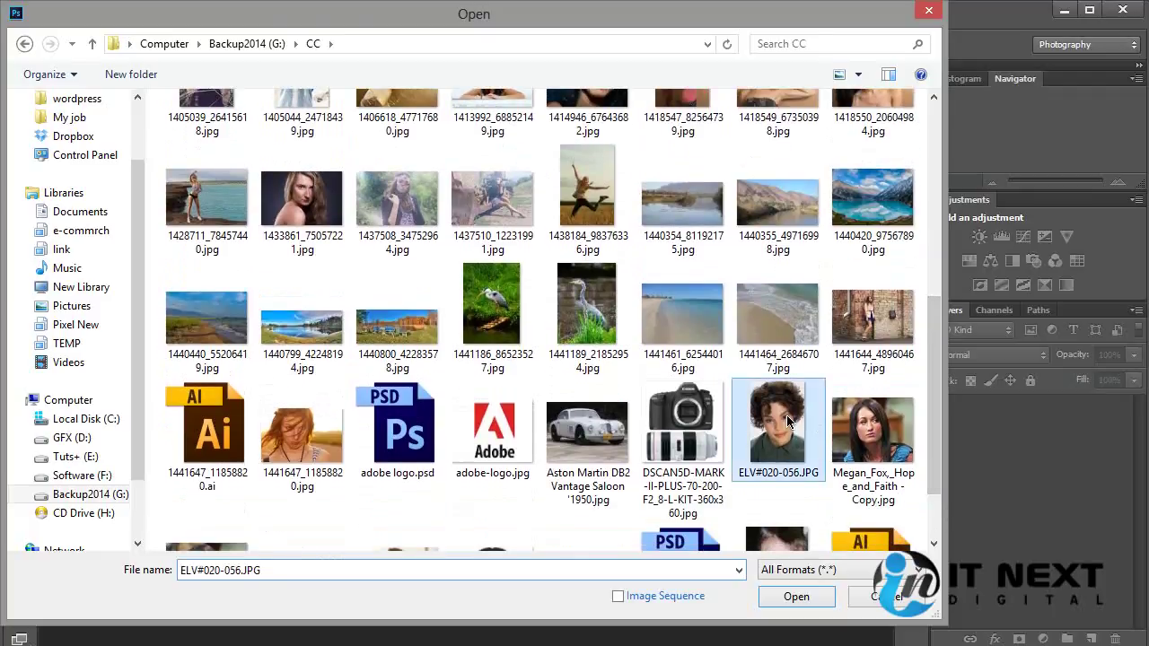
Widen the portrait window, try cloning the eye in the photo's right half onto the forehead, and undo it.
{"action": "key", "text": "ctrl+plus"}
{"action": "key", "text": "ctrl+plus"}
{"action": "key", "text": "ctrl+plus"}
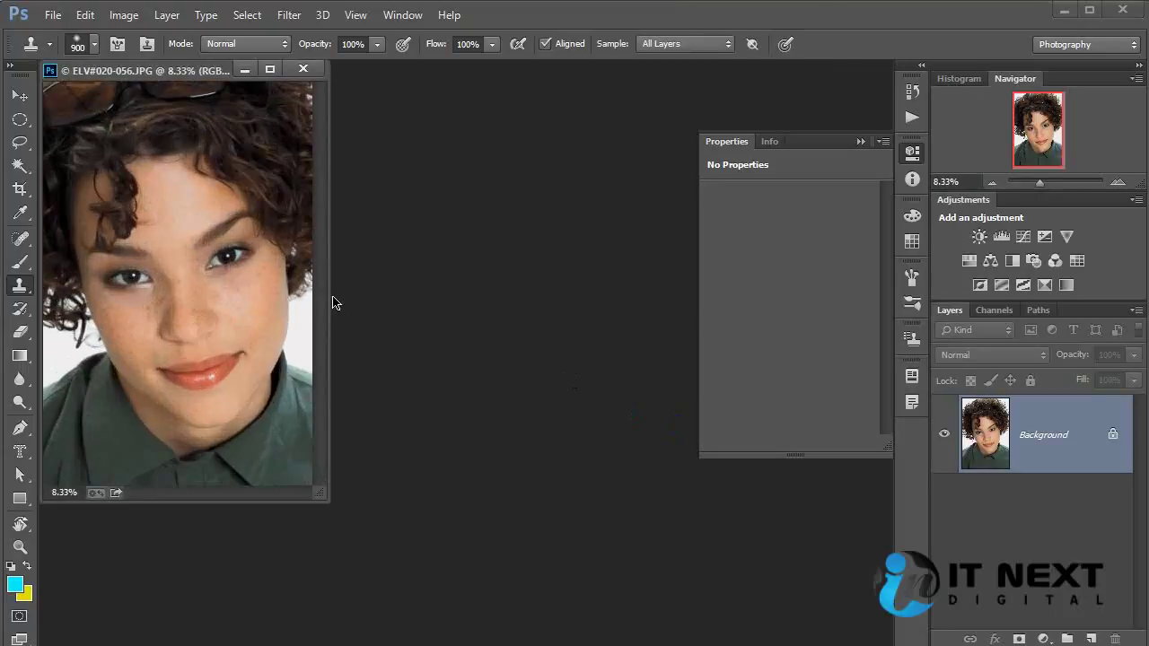
{"action": "left_click_drag", "start_coordinate": [330, 365], "coordinate": [795, 365]}
{"action": "mouse_move", "coordinate": [475, 257]}
{"action": "left_mouse_down"}
{"action": "mouse_move", "coordinate": [469, 428]}
{"action": "mouse_move", "coordinate": [422, 380]}
{"action": "left_mouse_up"}
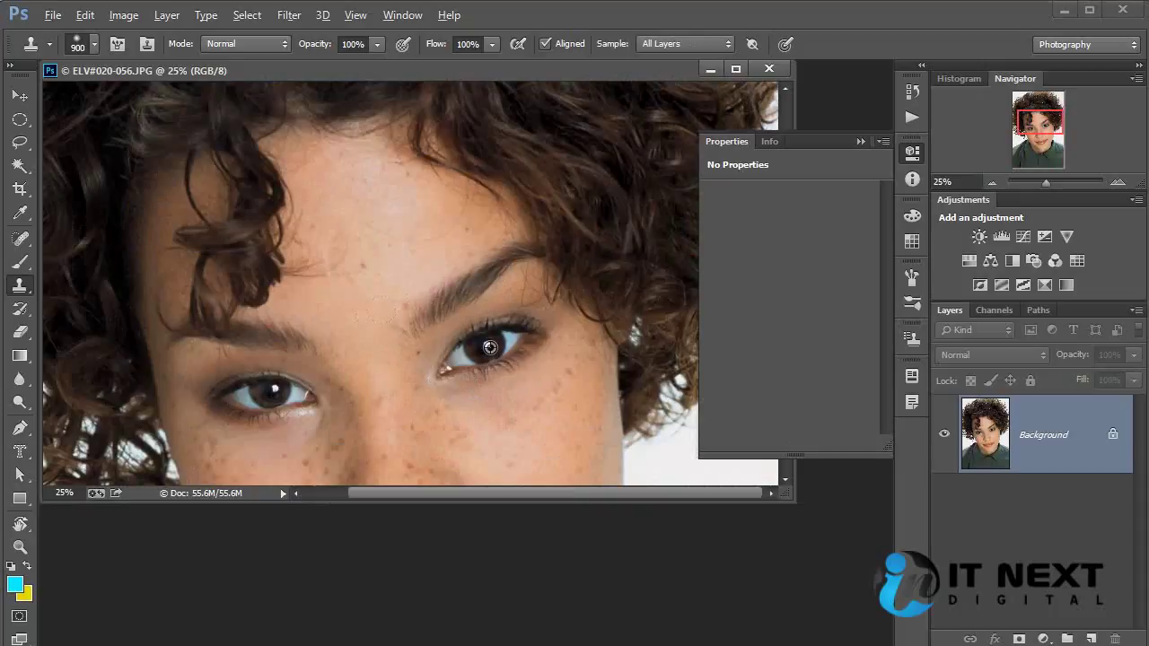
{"action": "mouse_move", "coordinate": [423, 281]}
{"action": "left_mouse_down"}
{"action": "mouse_move", "coordinate": [377, 235]}
{"action": "mouse_move", "coordinate": [352, 184]}
{"action": "mouse_move", "coordinate": [305, 177]}
{"action": "left_mouse_up"}
{"action": "key", "text": "ctrl+alt+z"}
{"action": "key", "text": "ctrl+alt+z"}
{"action": "key", "text": "ctrl+alt+z"}
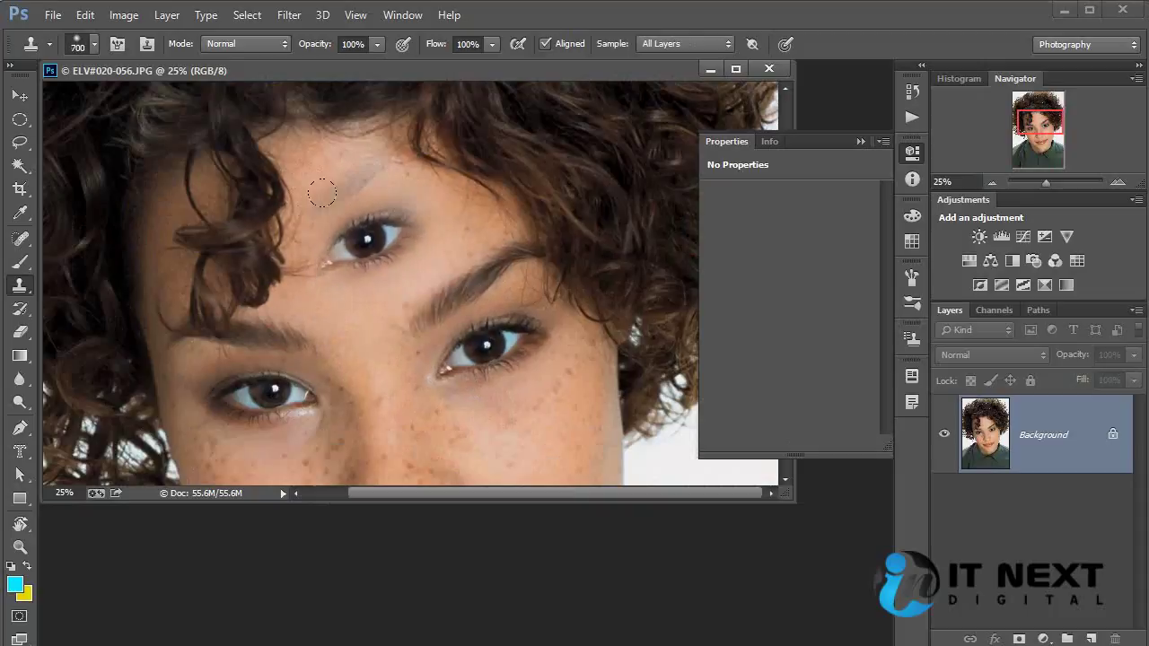
Reduce the Clone Stamp brush to 300 and clone the eye onto the middle of the forehead.
{"action": "key", "text": "bracketleft"}
{"action": "key", "text": "bracketleft"}
{"action": "key", "text": "bracketleft"}
{"action": "key", "text": "bracketleft"}
{"action": "key", "text": "bracketleft"}
{"action": "key", "text": "bracketleft"}
{"action": "mouse_move", "coordinate": [356, 230]}
{"action": "left_mouse_down"}
{"action": "mouse_move", "coordinate": [388, 215]}
{"action": "mouse_move", "coordinate": [340, 213]}
{"action": "mouse_move", "coordinate": [329, 235]}
{"action": "mouse_move", "coordinate": [393, 208]}
{"action": "mouse_move", "coordinate": [344, 209]}
{"action": "mouse_move", "coordinate": [330, 229]}
{"action": "mouse_move", "coordinate": [401, 195]}
{"action": "left_mouse_up"}
Sample the lips and clone them onto the cheek in the photo's right half, below the eye.
{"action": "left_click_drag", "start_coordinate": [457, 384], "coordinate": [458, 172]}
{"action": "left_click", "coordinate": [425, 393], "text": "alt"}
{"action": "mouse_move", "coordinate": [583, 229]}
{"action": "left_mouse_down"}
{"action": "mouse_move", "coordinate": [545, 208]}
{"action": "mouse_move", "coordinate": [518, 229]}
{"action": "mouse_move", "coordinate": [537, 199]}
{"action": "mouse_move", "coordinate": [516, 202]}
{"action": "mouse_move", "coordinate": [522, 236]}
{"action": "mouse_move", "coordinate": [527, 198]}
{"action": "mouse_move", "coordinate": [467, 244]}
{"action": "left_mouse_up"}
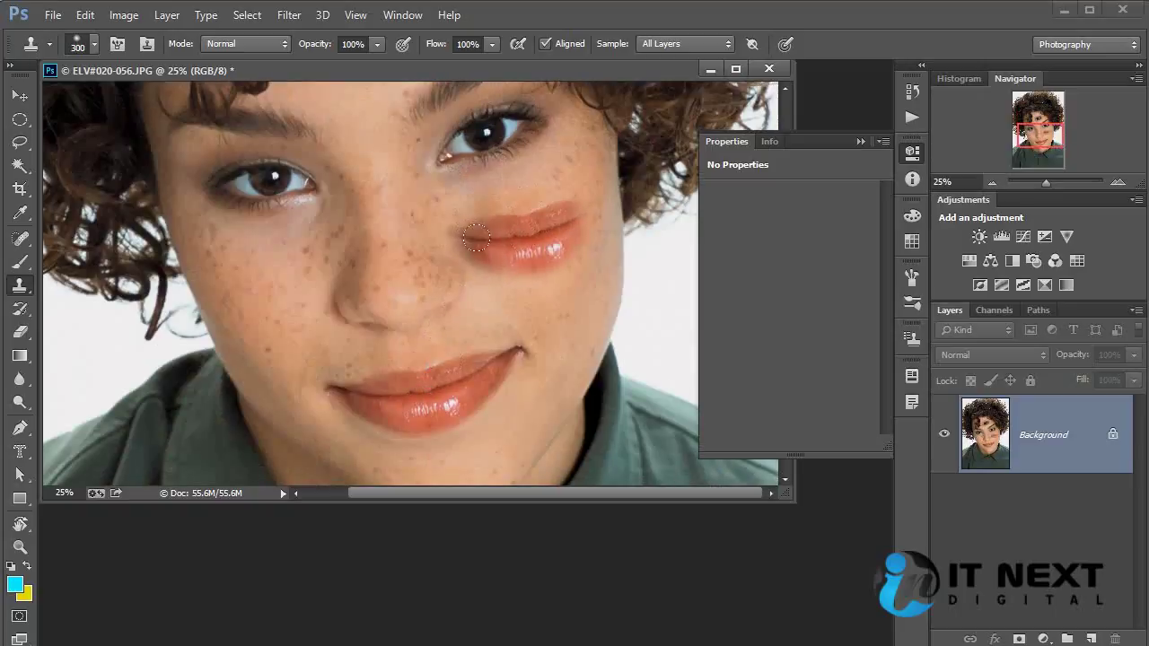
Undo the first stroke on the opposite cheek, resample the lips and clone them below the other eye.
{"action": "mouse_move", "coordinate": [278, 294]}
{"action": "left_mouse_down"}
{"action": "mouse_move", "coordinate": [254, 273]}
{"action": "mouse_move", "coordinate": [265, 292]}
{"action": "mouse_move", "coordinate": [305, 291]}
{"action": "mouse_move", "coordinate": [242, 272]}
{"action": "left_mouse_up"}
{"action": "key", "text": "ctrl+z"}
{"action": "left_click", "coordinate": [422, 393], "text": "alt"}
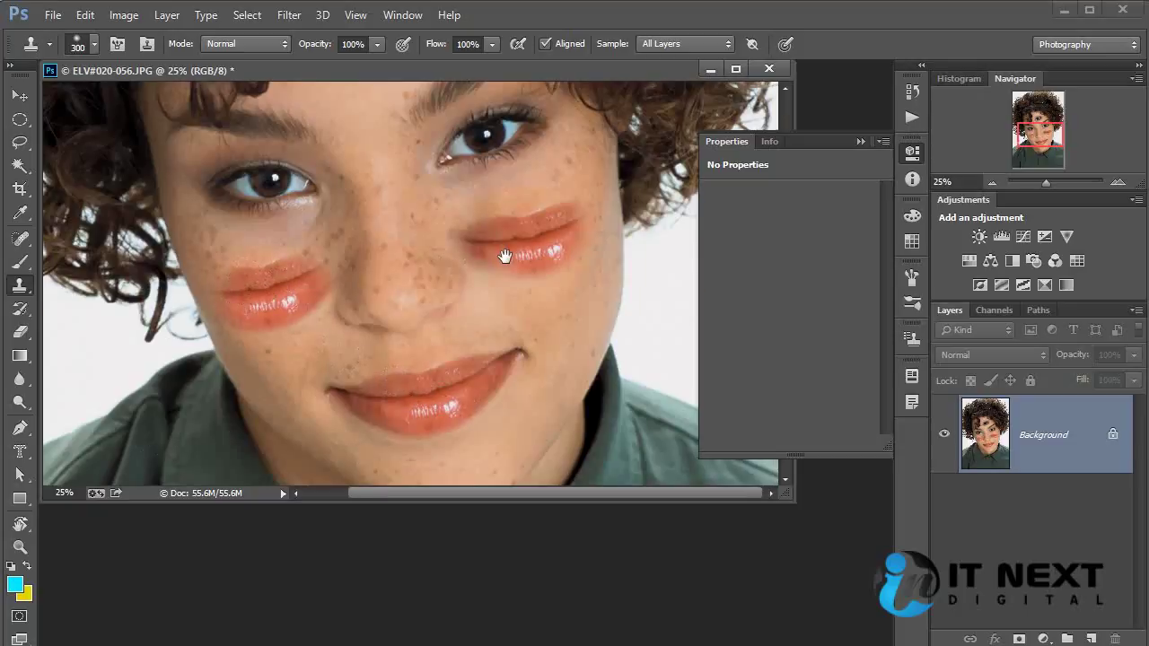
Sample the eye in the photo's left half and clone it over the extra eye on the forehead.
{"action": "scroll", "coordinate": [404, 270], "scroll_direction": "up", "scroll_amount": 3}
{"action": "left_click", "coordinate": [274, 274], "text": "alt"}
{"action": "left_click_drag", "start_coordinate": [377, 117], "coordinate": [321, 114]}
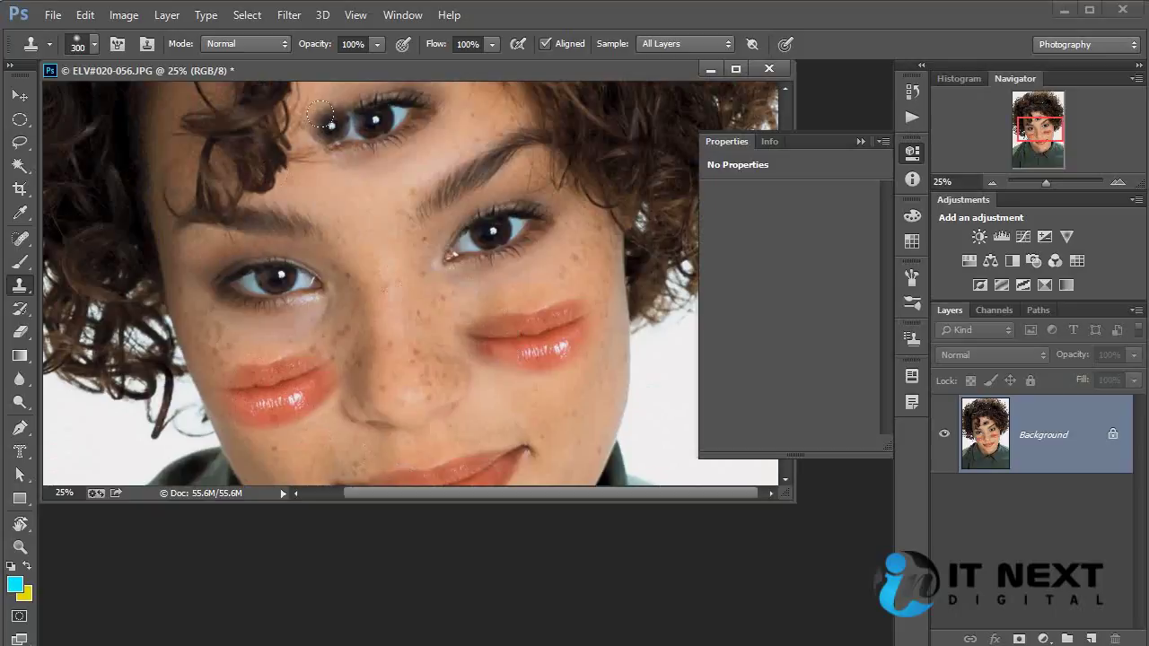
Close the portrait without saving and reopen the original ELV#020-056.JPG from the CC folder.
{"action": "left_click", "coordinate": [769, 68]}
{"action": "left_click", "coordinate": [585, 266]}
{"action": "key", "text": "ctrl+o"}
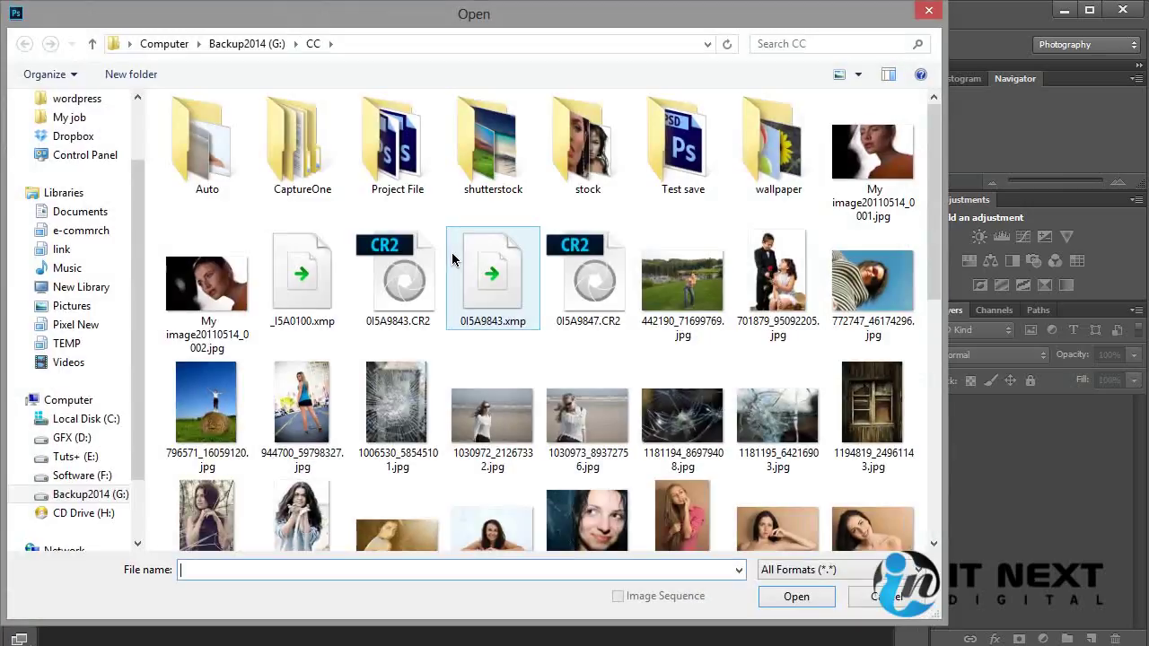
{"action": "left_click_drag", "start_coordinate": [933, 271], "coordinate": [943, 512]}
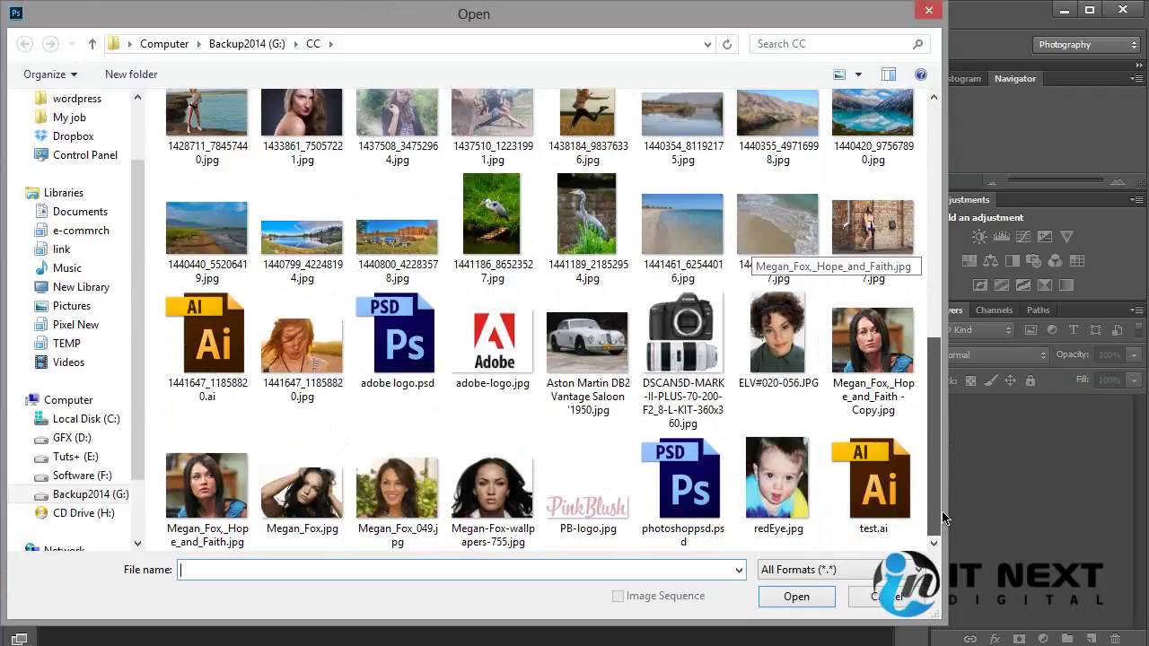
{"action": "double_click", "coordinate": [778, 346]}
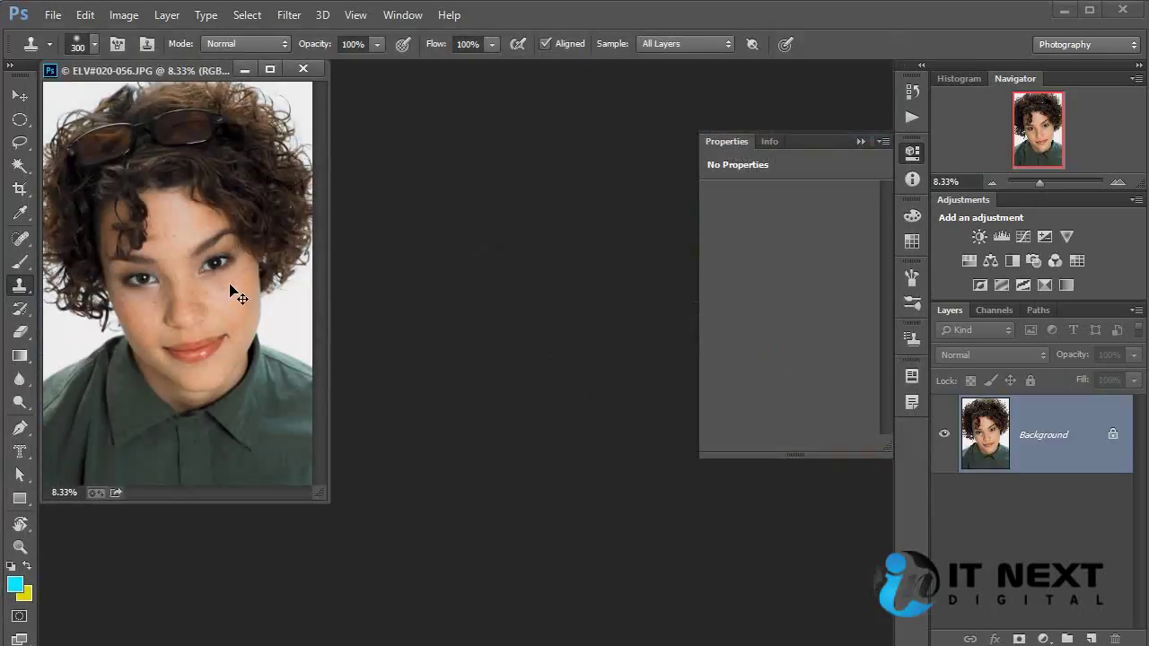
Enlarge the portrait window, reduce the Clone Stamp brush to 90 and add a new empty layer above the Background.
{"action": "scroll", "coordinate": [235, 289], "scroll_direction": "up", "scroll_amount": 4}
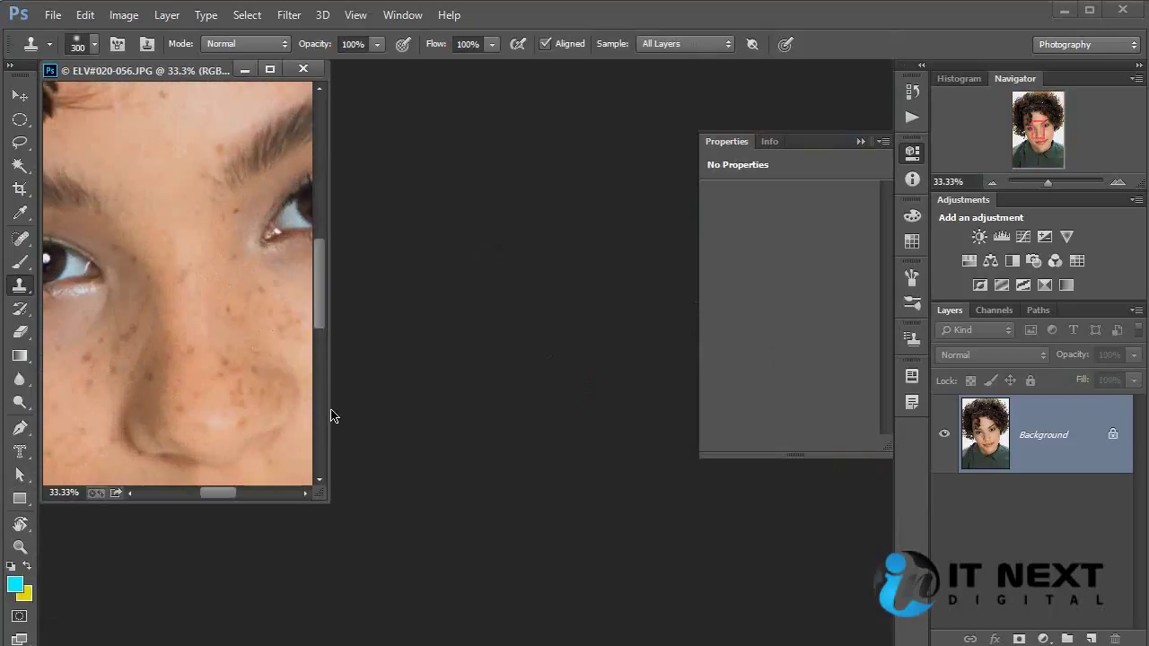
{"action": "left_click_drag", "start_coordinate": [325, 505], "coordinate": [854, 626]}
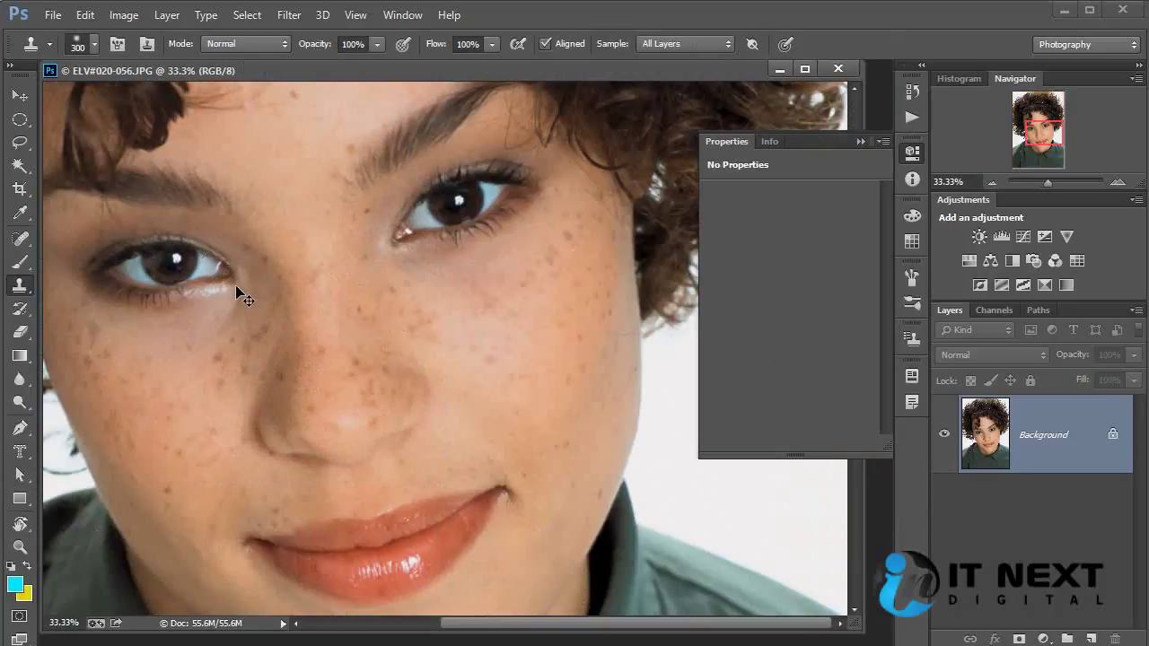
{"action": "scroll", "coordinate": [236, 285], "scroll_direction": "up", "scroll_amount": 1}
{"action": "left_click_drag", "start_coordinate": [236, 285], "coordinate": [426, 344]}
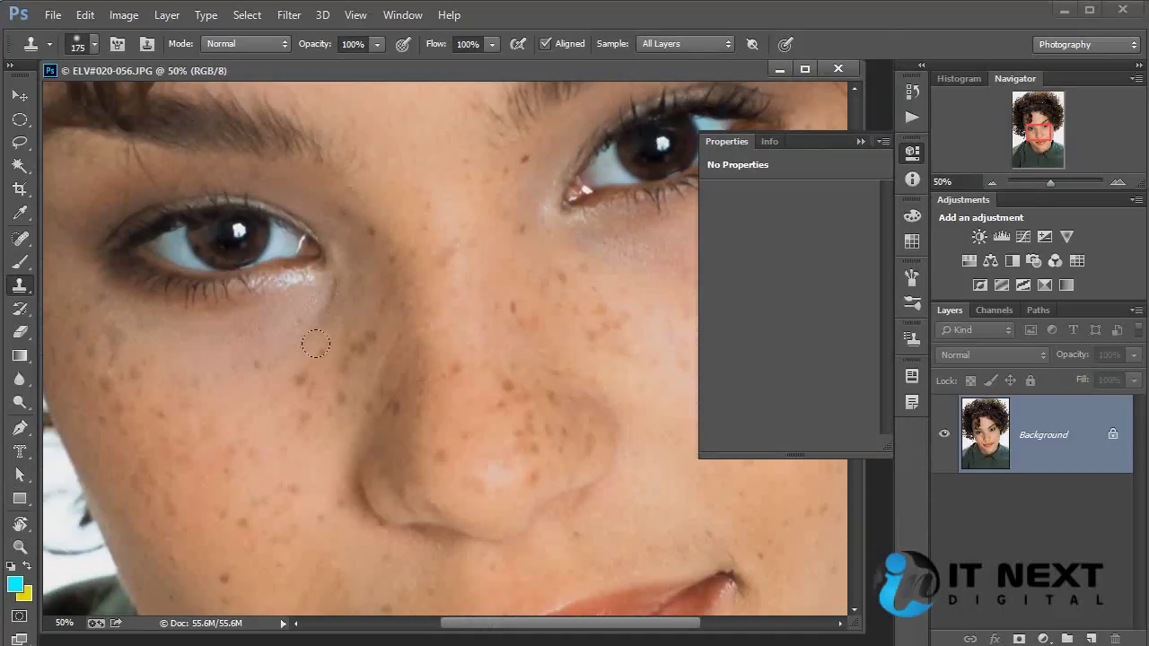
{"action": "key", "text": "bracketleft"}
{"action": "key", "text": "bracketleft"}
{"action": "key", "text": "bracketleft"}
{"action": "key", "text": "bracketleft"}
{"action": "left_click", "coordinate": [1092, 638]}
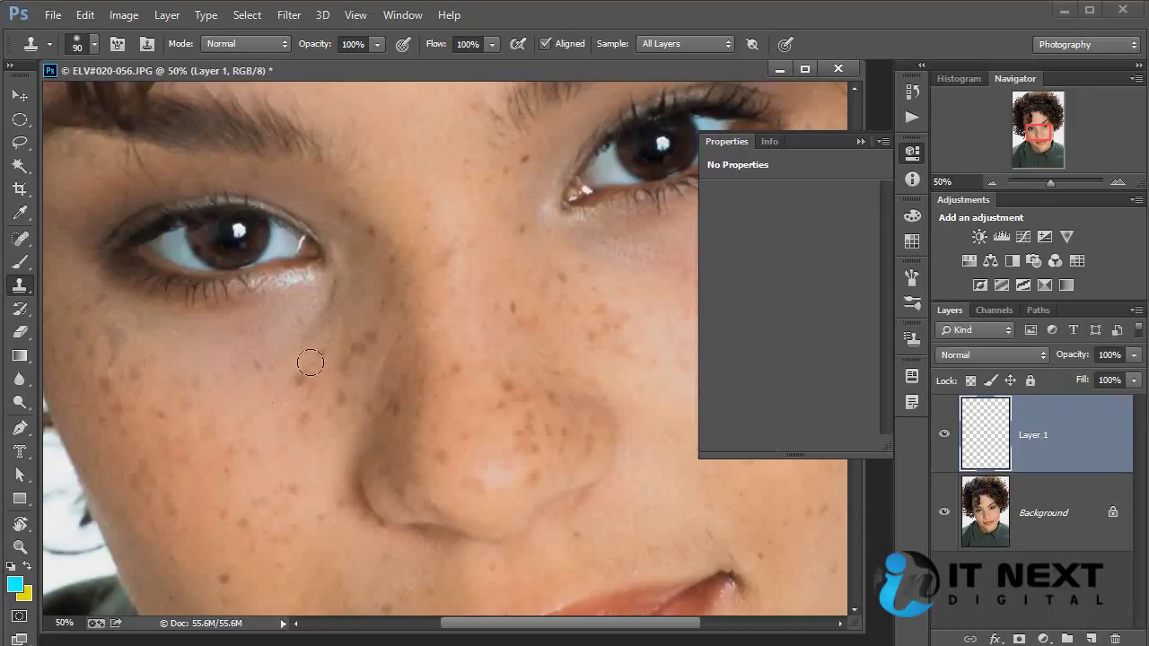
Try a Clone Stamp stroke under the eye in the photo's left half and undo it.
{"action": "mouse_move", "coordinate": [330, 289]}
{"action": "left_mouse_down"}
{"action": "mouse_move", "coordinate": [275, 344]}
{"action": "mouse_move", "coordinate": [305, 289]}
{"action": "mouse_move", "coordinate": [229, 326]}
{"action": "mouse_move", "coordinate": [154, 327]}
{"action": "mouse_move", "coordinate": [253, 328]}
{"action": "mouse_move", "coordinate": [114, 356]}
{"action": "mouse_move", "coordinate": [269, 359]}
{"action": "mouse_move", "coordinate": [111, 314]}
{"action": "left_mouse_up"}
{"action": "key", "text": "ctrl+z"}
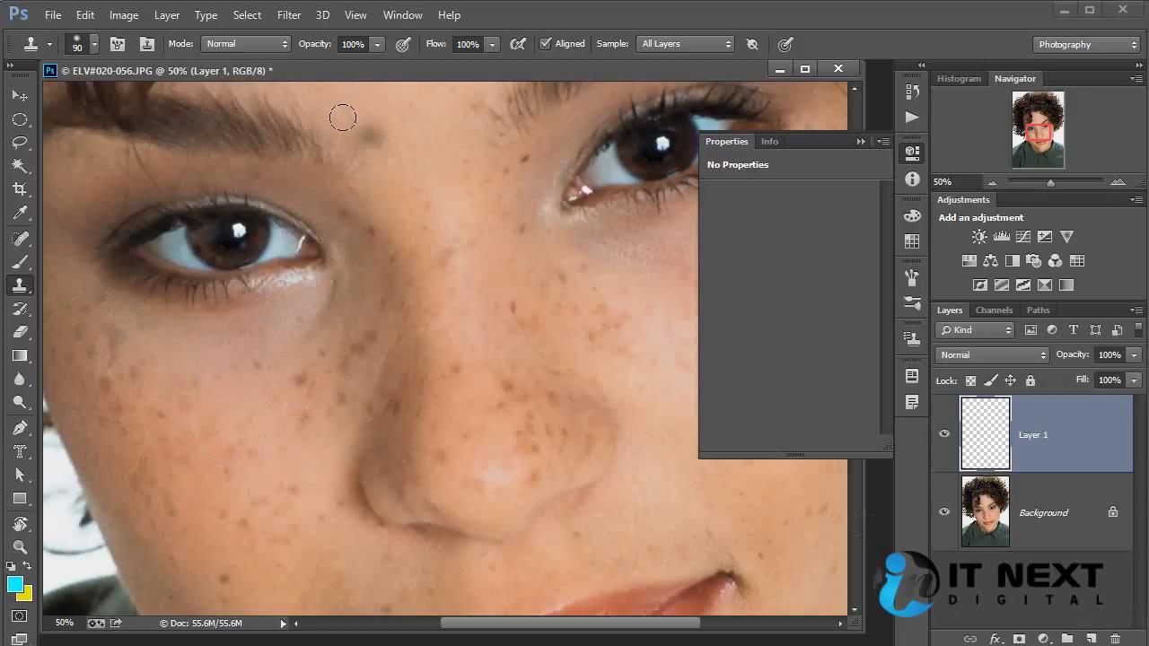
Set the Clone Stamp to Lighten mode with 67% opacity and a brush size of 125.
{"action": "left_click", "coordinate": [265, 43]}
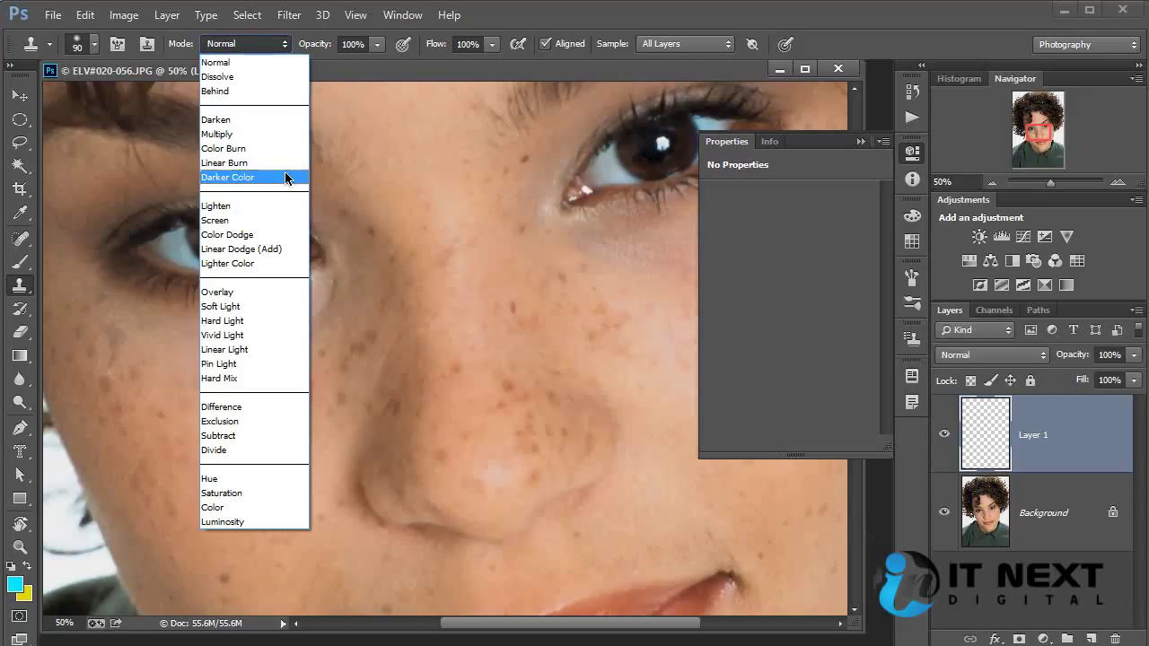
{"action": "left_click", "coordinate": [216, 205]}
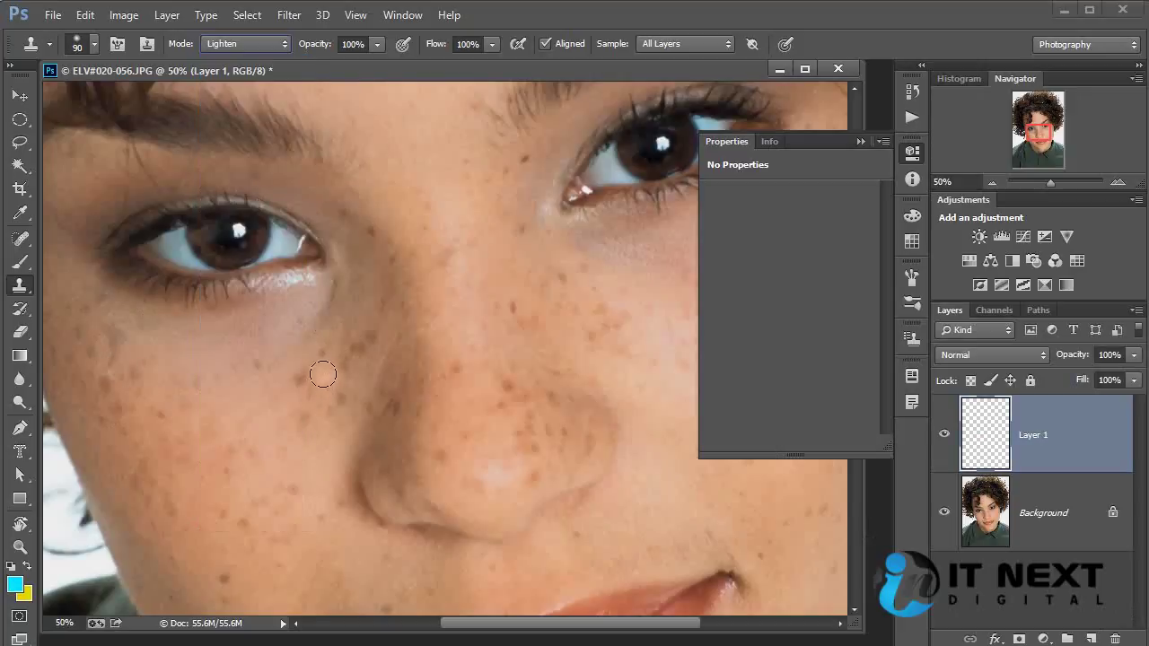
{"action": "left_click", "coordinate": [378, 44]}
{"action": "left_click_drag", "start_coordinate": [378, 62], "coordinate": [365, 65]}
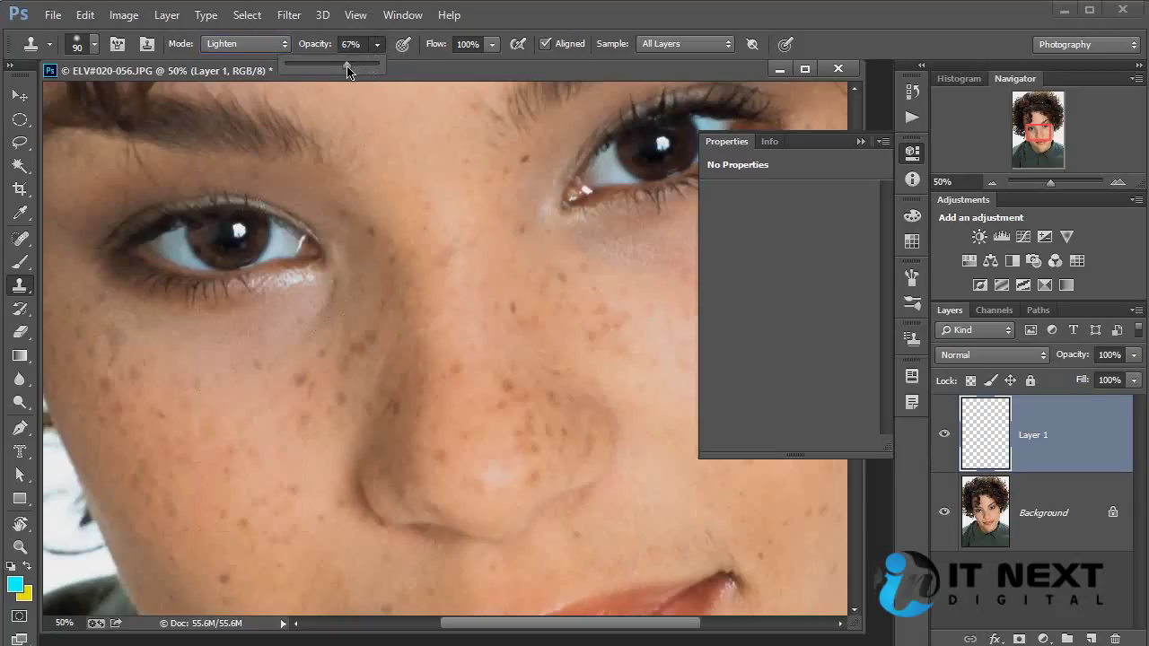
{"action": "key", "text": "bracketright"}
{"action": "key", "text": "bracketright"}
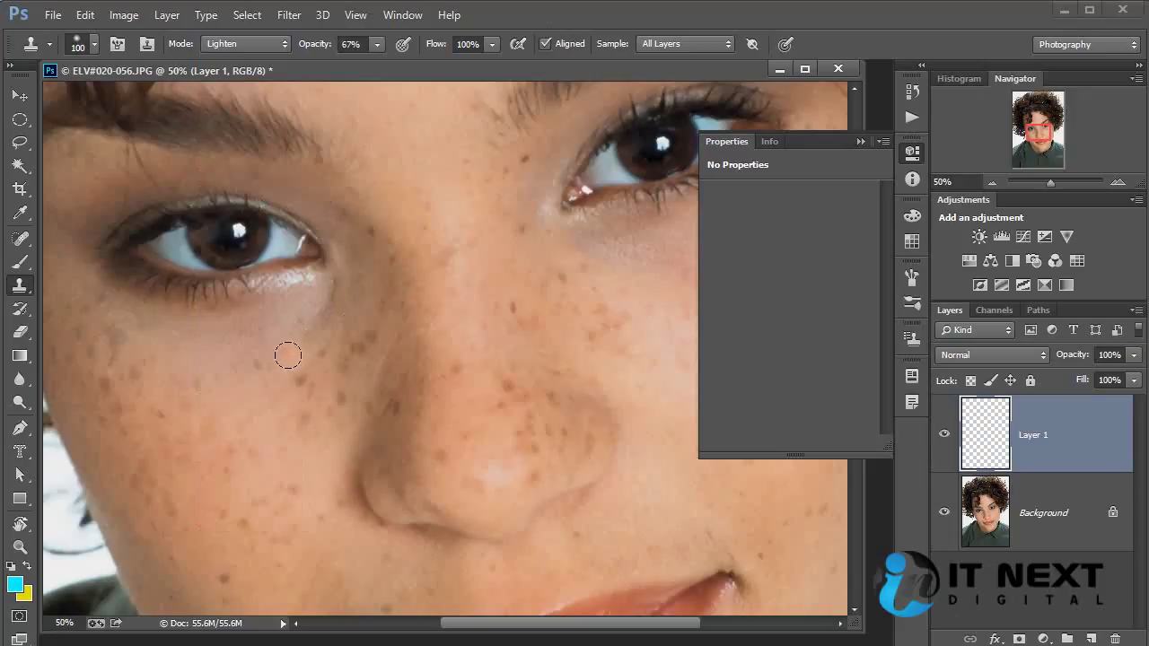
Sample nearby cheek skin and clone it over the darker skin under the eye in the photo's left half.
{"action": "left_click", "coordinate": [334, 338], "text": "alt"}
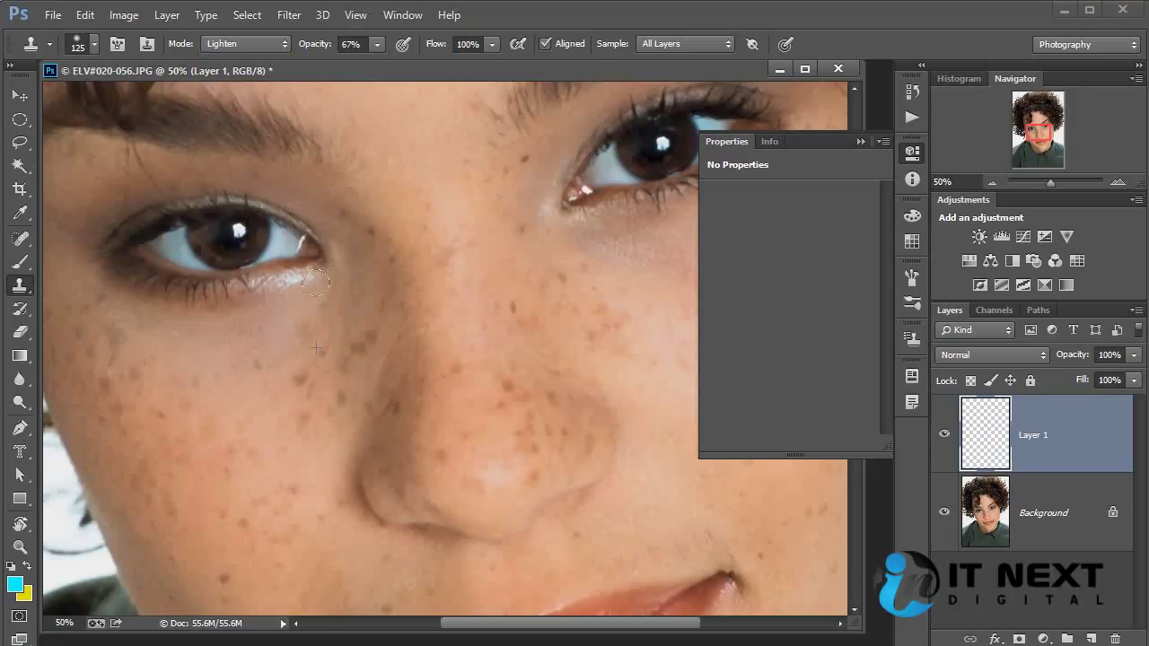
{"action": "left_click_drag", "start_coordinate": [281, 312], "coordinate": [100, 314]}
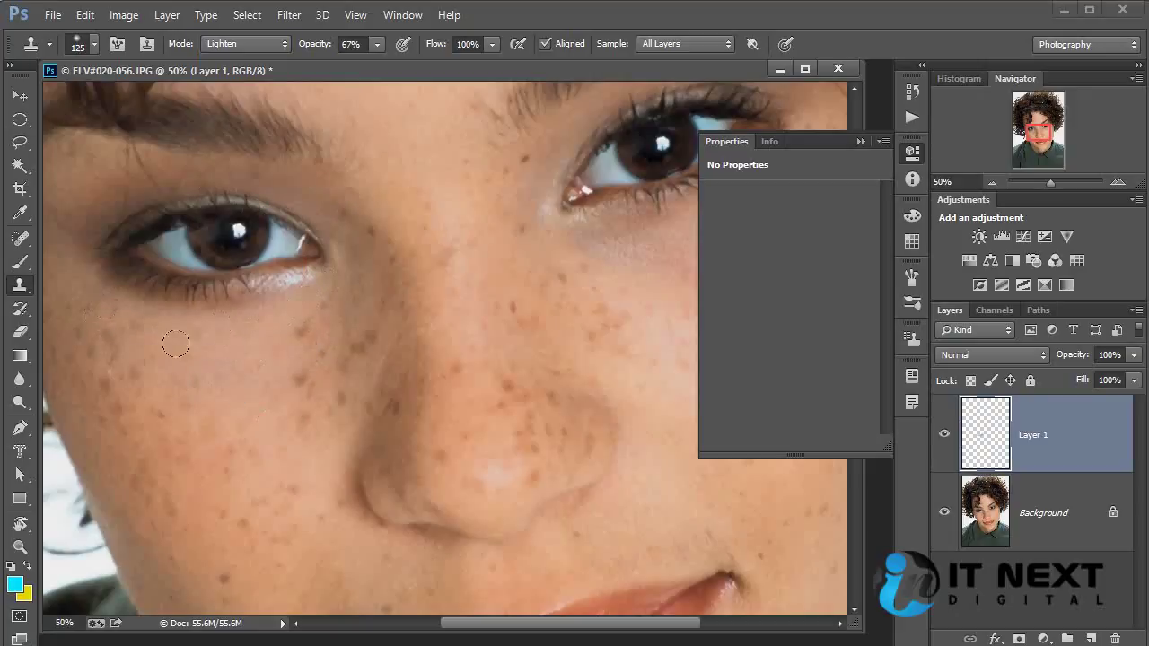
{"action": "left_click_drag", "start_coordinate": [148, 371], "coordinate": [336, 349]}
{"action": "left_click_drag", "start_coordinate": [405, 331], "coordinate": [142, 385]}
Sample clean cheek skin and clone it over the darker skin under the eye in the photo's right half.
{"action": "left_click_drag", "start_coordinate": [495, 368], "coordinate": [171, 431]}
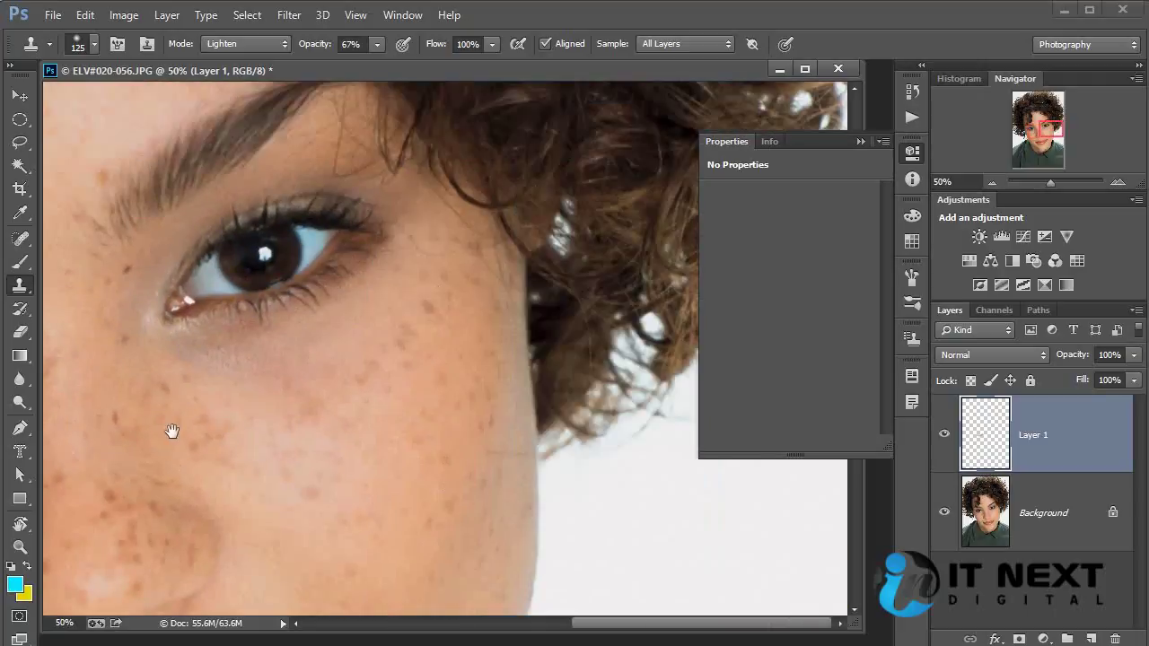
{"action": "left_click", "coordinate": [270, 419], "text": "alt"}
{"action": "mouse_move", "coordinate": [179, 327]}
{"action": "left_mouse_down"}
{"action": "mouse_move", "coordinate": [206, 345]}
{"action": "mouse_move", "coordinate": [308, 328]}
{"action": "mouse_move", "coordinate": [224, 325]}
{"action": "left_mouse_up"}
{"action": "mouse_move", "coordinate": [159, 302]}
{"action": "left_mouse_down"}
{"action": "mouse_move", "coordinate": [133, 295]}
{"action": "mouse_move", "coordinate": [206, 331]}
{"action": "mouse_move", "coordinate": [201, 305]}
{"action": "left_mouse_up"}
{"action": "mouse_move", "coordinate": [327, 360]}
{"action": "left_mouse_down"}
{"action": "mouse_move", "coordinate": [347, 341]}
{"action": "mouse_move", "coordinate": [373, 361]}
{"action": "mouse_move", "coordinate": [386, 325]}
{"action": "mouse_move", "coordinate": [417, 301]}
{"action": "mouse_move", "coordinate": [351, 348]}
{"action": "left_mouse_up"}
Dab cloned skin below the outer corner of the eye in the photo's left half.
{"action": "key", "text": "ctrl+minus"}
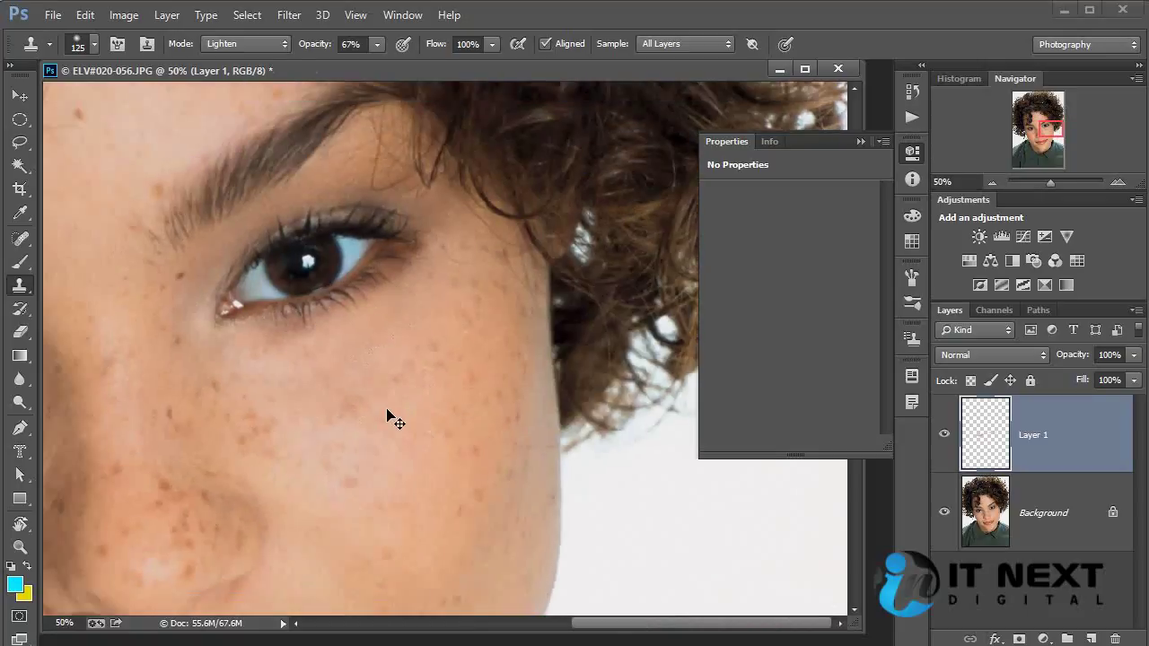
{"action": "scroll", "coordinate": [395, 420], "scroll_direction": "down", "scroll_amount": 1}
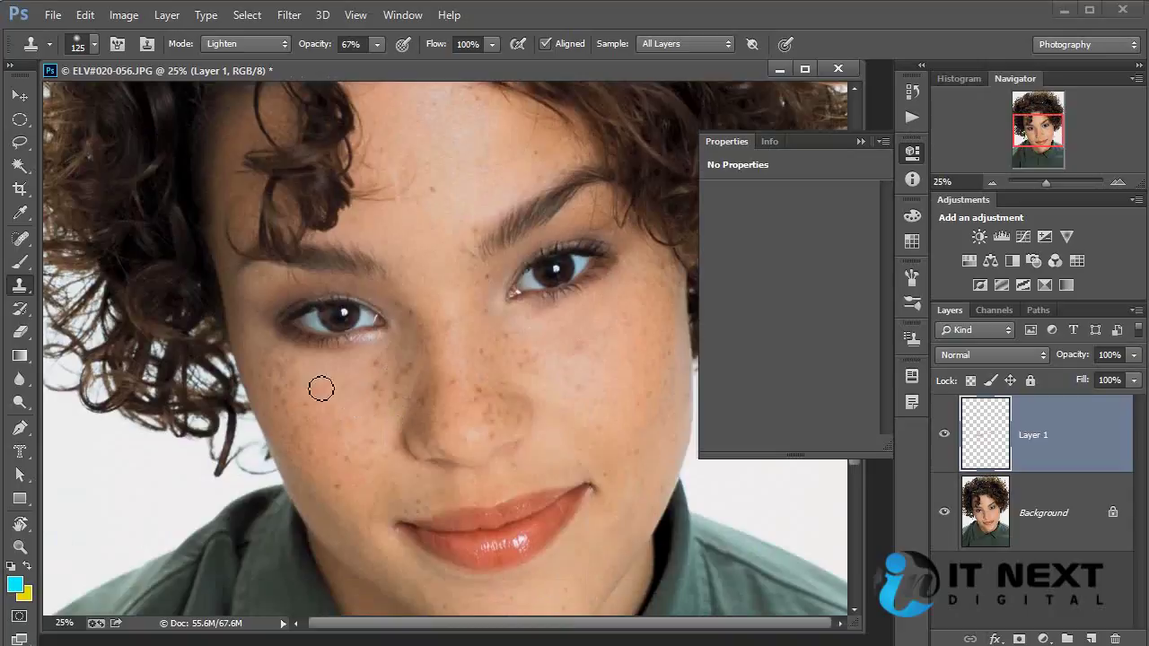
{"action": "left_click", "coordinate": [293, 359]}
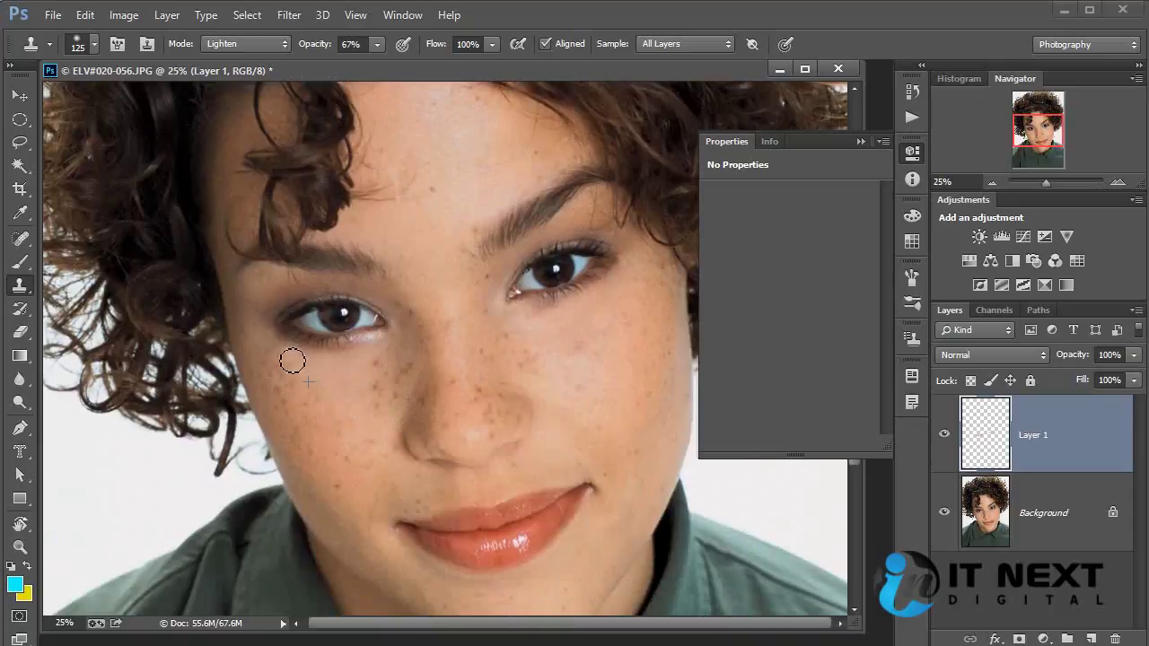
Hide and show Layer 1 repeatedly to compare the retouched under-eye skin with the original.
{"action": "left_click", "coordinate": [946, 435]}
{"action": "left_click", "coordinate": [945, 436]}
{"action": "left_click", "coordinate": [945, 435]}
{"action": "left_click", "coordinate": [945, 435]}
Set the Clone Stamp mode back to Normal and switch to the Pattern Stamp Tool.
{"action": "left_click", "coordinate": [259, 44]}
{"action": "left_click", "coordinate": [257, 71]}
{"action": "left_click", "coordinate": [492, 45]}
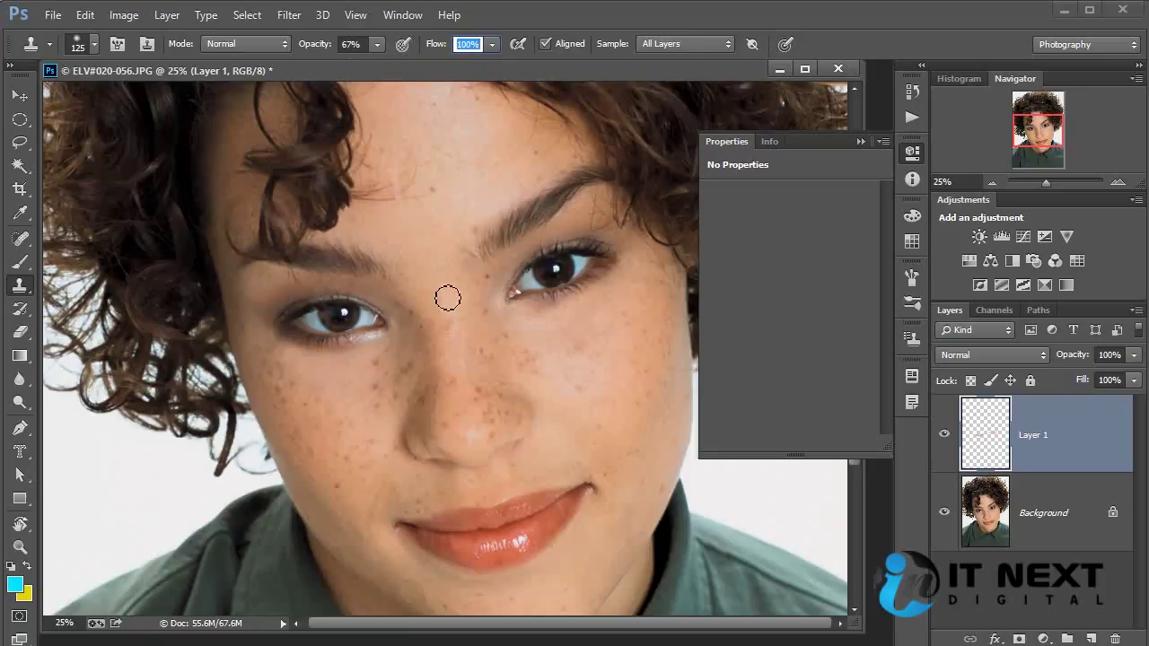
{"action": "right_click", "coordinate": [21, 287]}
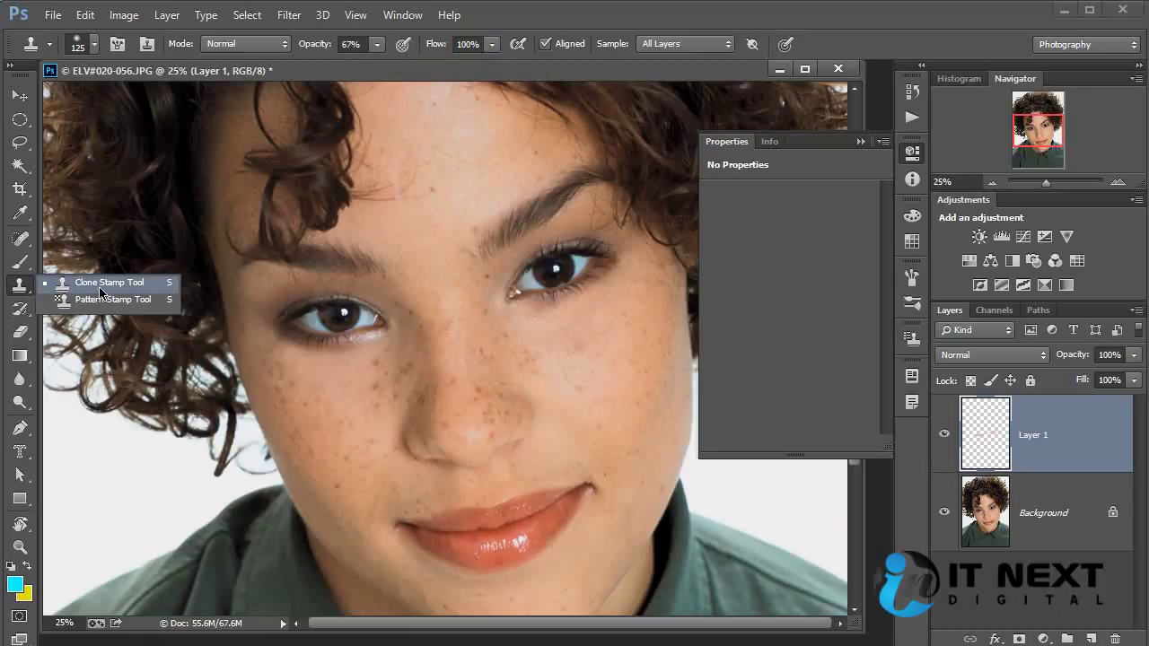
{"action": "left_click", "coordinate": [148, 302]}
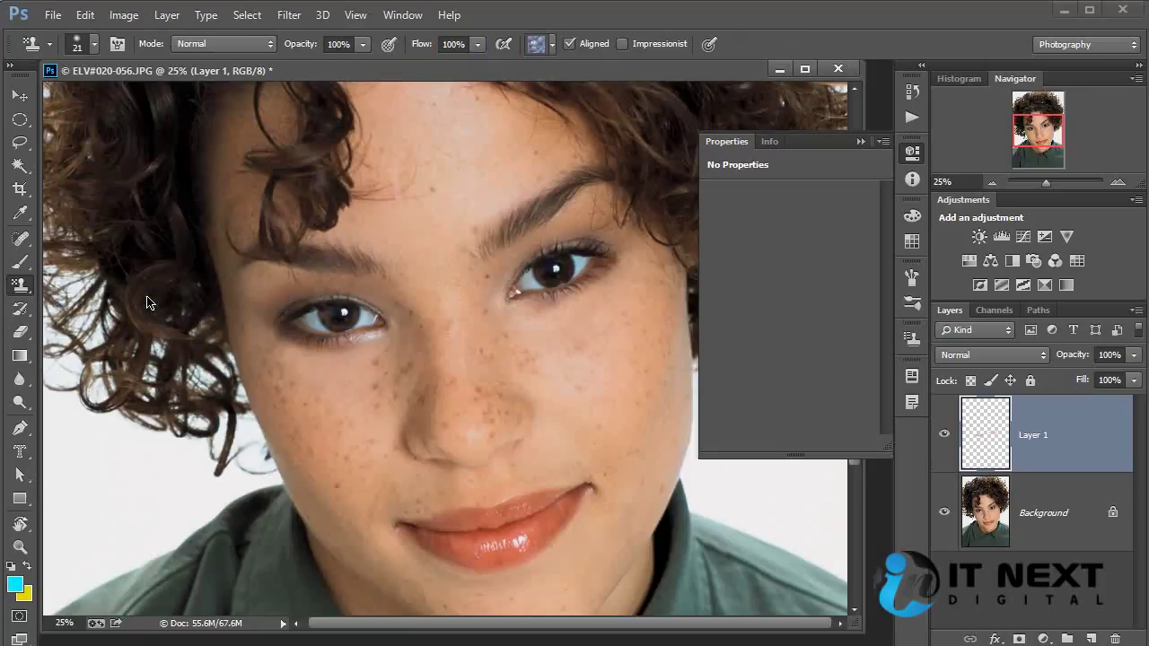
Enlarge the Pattern Stamp brush to size 800.
{"action": "key", "text": "bracketright"}
{"action": "key", "text": "bracketright"}
{"action": "key", "text": "bracketright"}
{"action": "key", "text": "bracketright"}
{"action": "key", "text": "bracketright"}
{"action": "key", "text": "bracketright"}
{"action": "key", "text": "bracketright"}
{"action": "key", "text": "bracketright"}
{"action": "key", "text": "bracketright"}
{"action": "key", "text": "bracketright"}
{"action": "key", "text": "bracketright"}
{"action": "key", "text": "bracketright"}
{"action": "key", "text": "bracketright"}
{"action": "key", "text": "bracketright"}
{"action": "key", "text": "bracketright"}
{"action": "key", "text": "bracketright"}
{"action": "key", "text": "bracketright"}
{"action": "key", "text": "bracketright"}
{"action": "key", "text": "bracketright"}
{"action": "key", "text": "alt"}
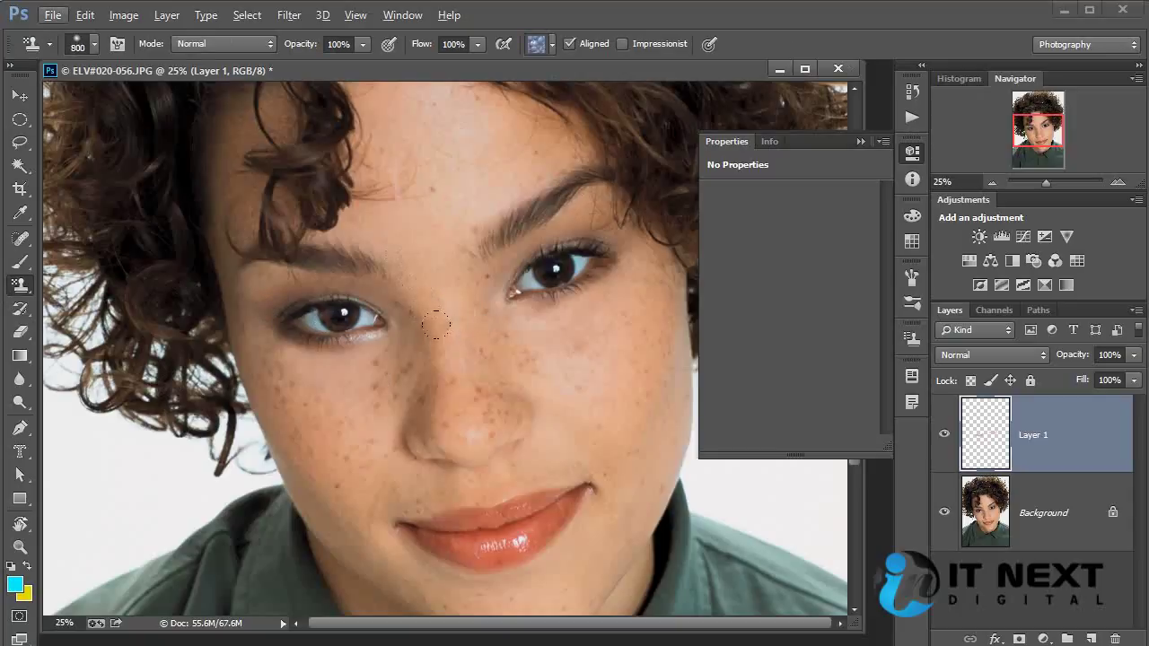
Choose the mottled beige pattern at the end of the first swatch row and paint it over the woman's face on Layer 1.
{"action": "left_click", "coordinate": [552, 46]}
{"action": "left_click", "coordinate": [593, 84]}
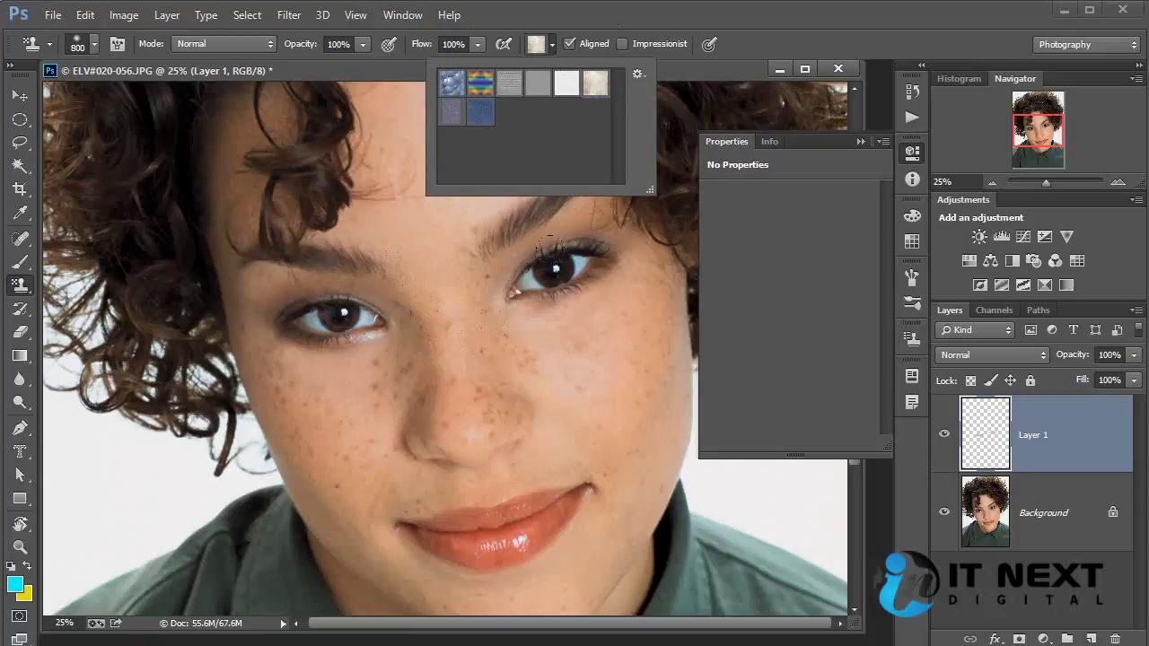
{"action": "mouse_move", "coordinate": [611, 332]}
{"action": "left_mouse_down"}
{"action": "mouse_move", "coordinate": [620, 377]}
{"action": "mouse_move", "coordinate": [593, 396]}
{"action": "mouse_move", "coordinate": [539, 386]}
{"action": "left_mouse_up"}
{"action": "mouse_move", "coordinate": [375, 334]}
{"action": "left_mouse_down"}
{"action": "mouse_move", "coordinate": [305, 485]}
{"action": "mouse_move", "coordinate": [422, 198]}
{"action": "mouse_move", "coordinate": [350, 171]}
{"action": "left_mouse_up"}
{"action": "mouse_move", "coordinate": [235, 106]}
{"action": "left_mouse_down"}
{"action": "mouse_move", "coordinate": [441, 462]}
{"action": "mouse_move", "coordinate": [318, 441]}
{"action": "mouse_move", "coordinate": [536, 457]}
{"action": "mouse_move", "coordinate": [481, 207]}
{"action": "mouse_move", "coordinate": [225, 162]}
{"action": "mouse_move", "coordinate": [531, 159]}
{"action": "mouse_move", "coordinate": [513, 210]}
{"action": "mouse_move", "coordinate": [396, 320]}
{"action": "mouse_move", "coordinate": [430, 155]}
{"action": "left_mouse_up"}
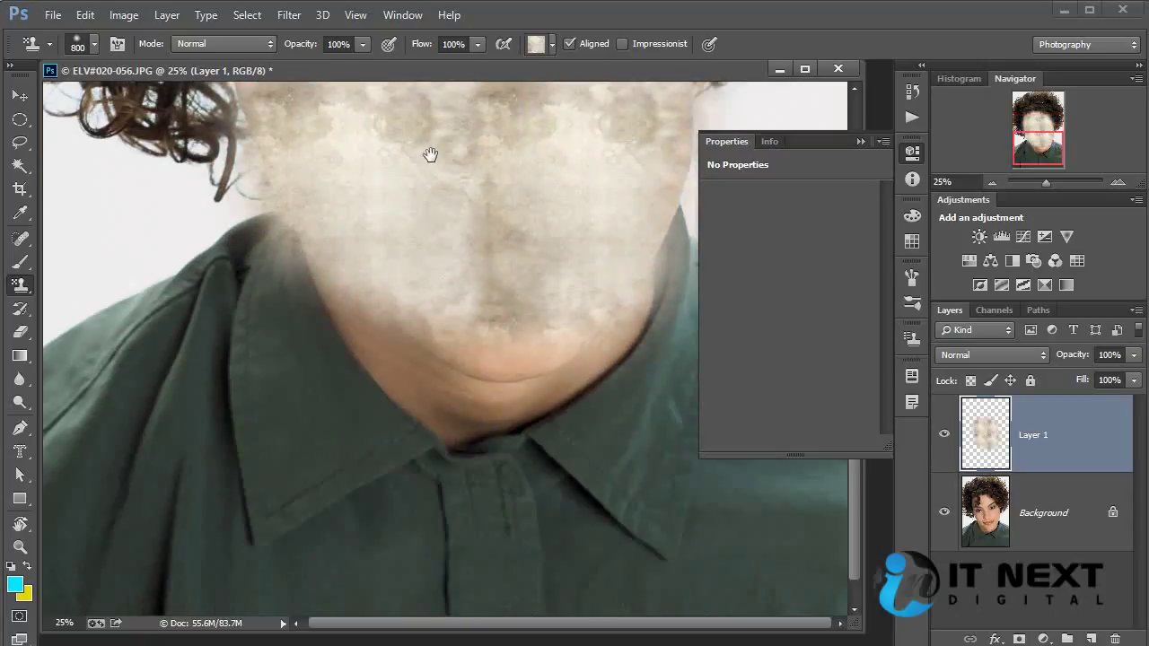
{"action": "mouse_move", "coordinate": [298, 170]}
{"action": "left_mouse_down"}
{"action": "mouse_move", "coordinate": [441, 300]}
{"action": "mouse_move", "coordinate": [572, 159]}
{"action": "mouse_move", "coordinate": [515, 440]}
{"action": "mouse_move", "coordinate": [510, 304]}
{"action": "left_mouse_up"}
Undo the beige pattern strokes painted over the face.
{"action": "key", "text": "ctrl+alt+z"}
{"action": "key", "text": "ctrl+alt+z"}
{"action": "key", "text": "ctrl+alt+z"}
{"action": "key", "text": "ctrl+alt+z"}
{"action": "key", "text": "ctrl+alt+z"}
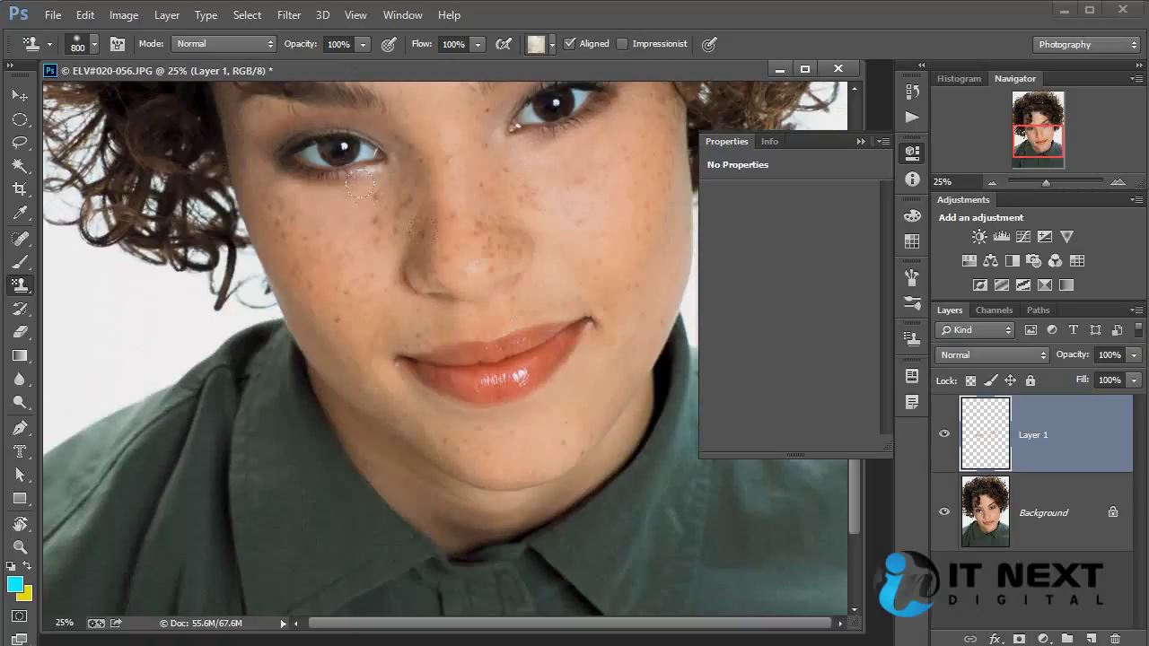
Set the stamp tool back to the Clone Stamp Tool and switch to the History Brush Tool.
{"action": "left_click", "coordinate": [20, 285]}
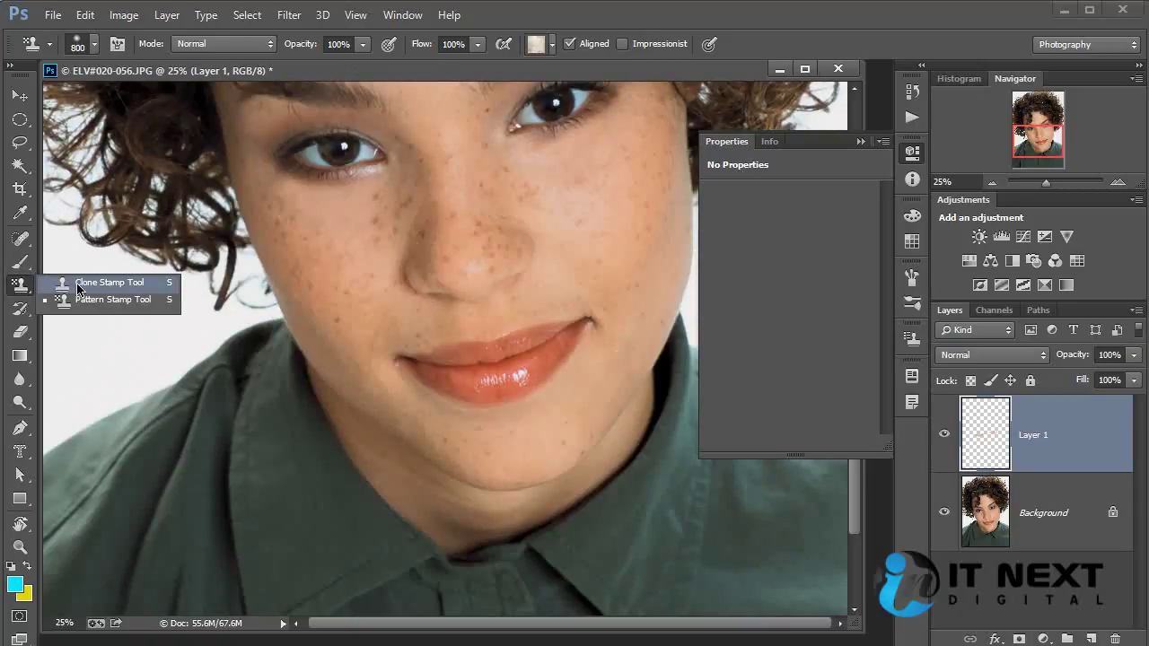
{"action": "left_click", "coordinate": [79, 278]}
{"action": "left_click", "coordinate": [20, 309]}
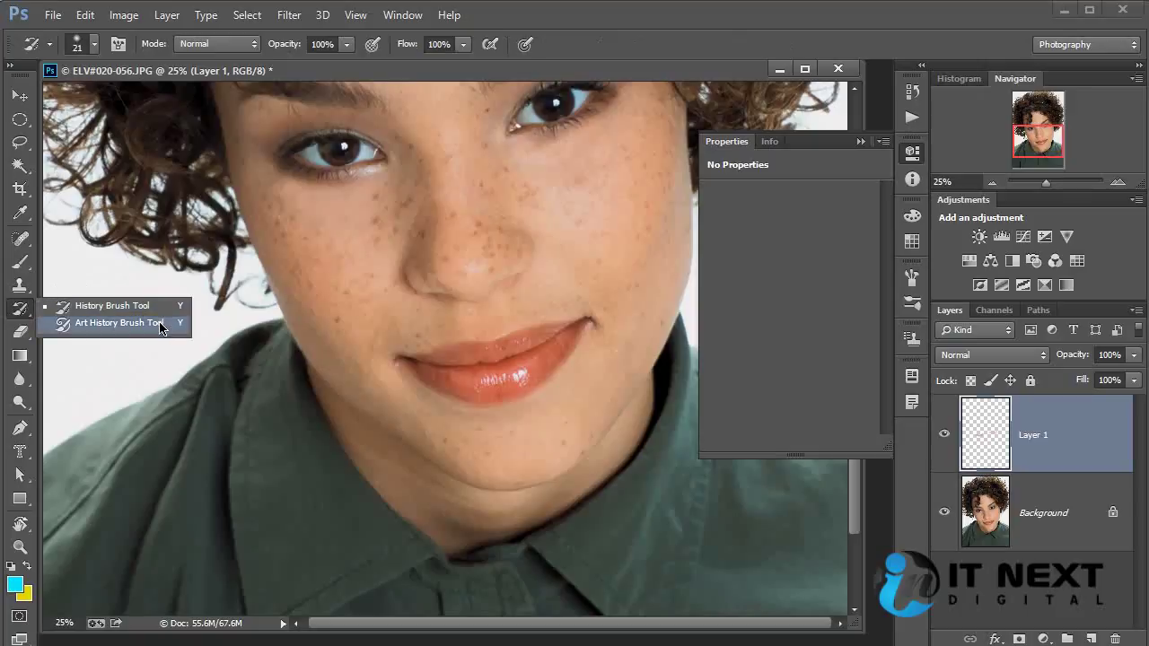
{"action": "left_click", "coordinate": [148, 305]}
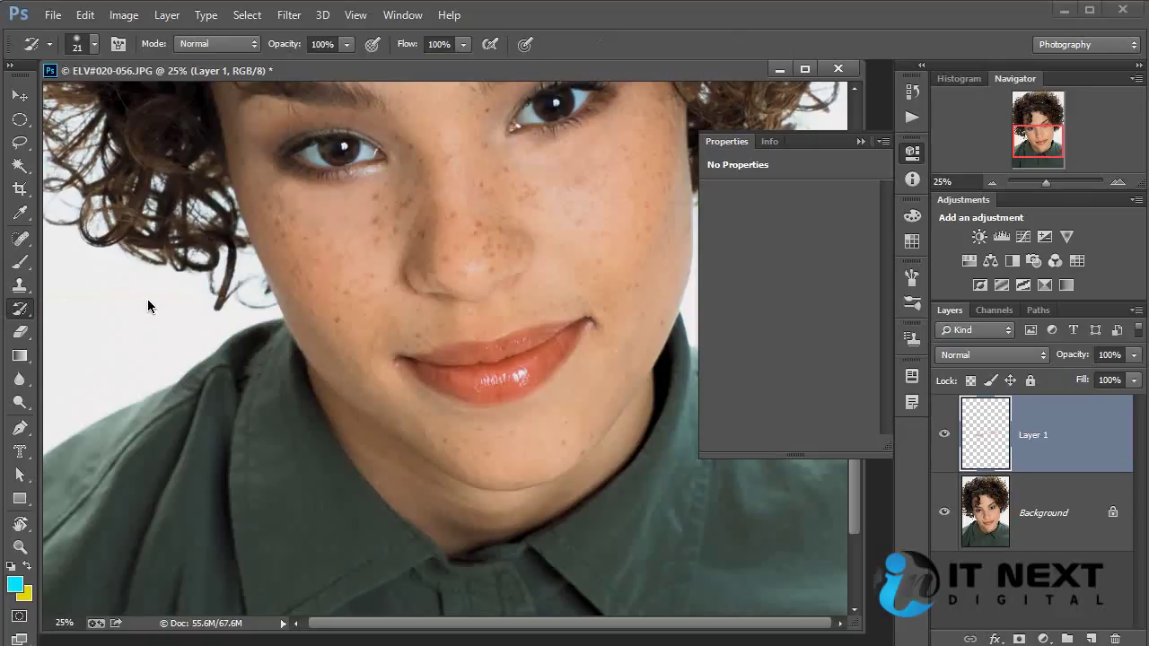